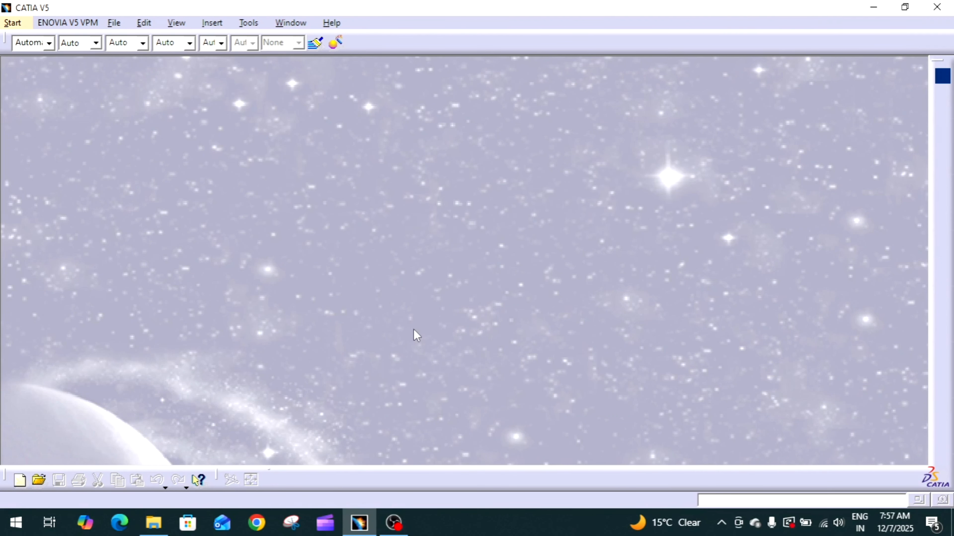
Create a new part in Part Design named Translation, with hybrid design enabled.
{"action": "left_click", "coordinate": [13, 23]}
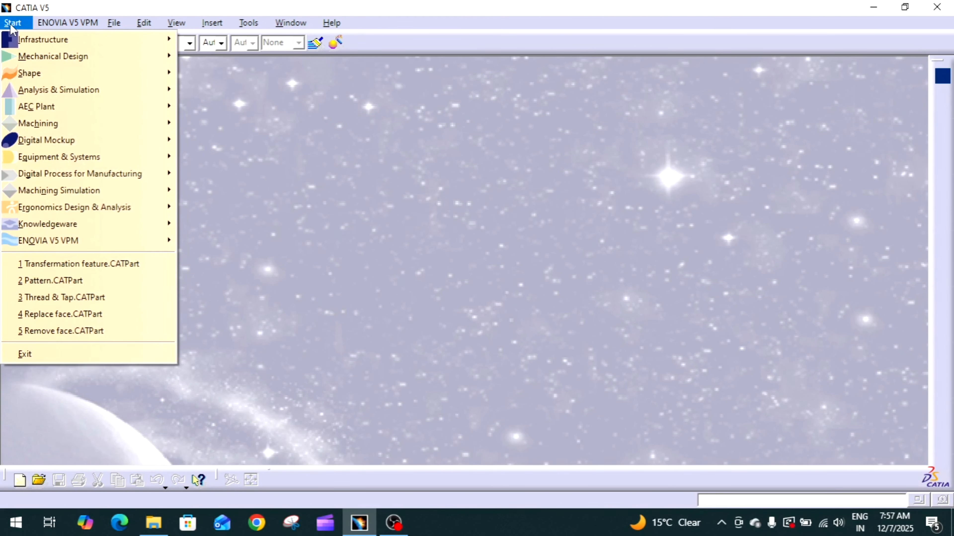
{"action": "mouse_move", "coordinate": [71, 57]}
{"action": "left_click", "coordinate": [214, 57]}
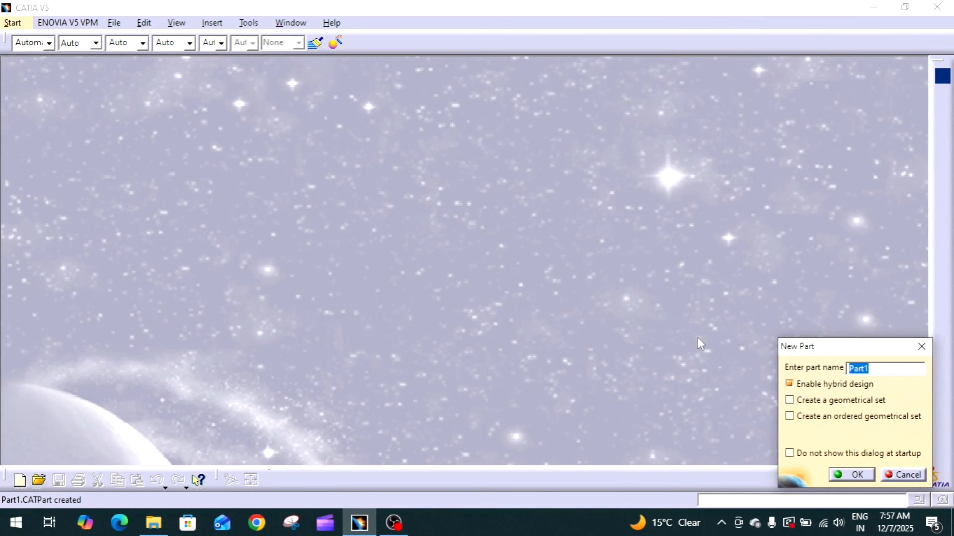
{"action": "type", "text": "Translation"}
{"action": "left_click", "coordinate": [849, 475]}
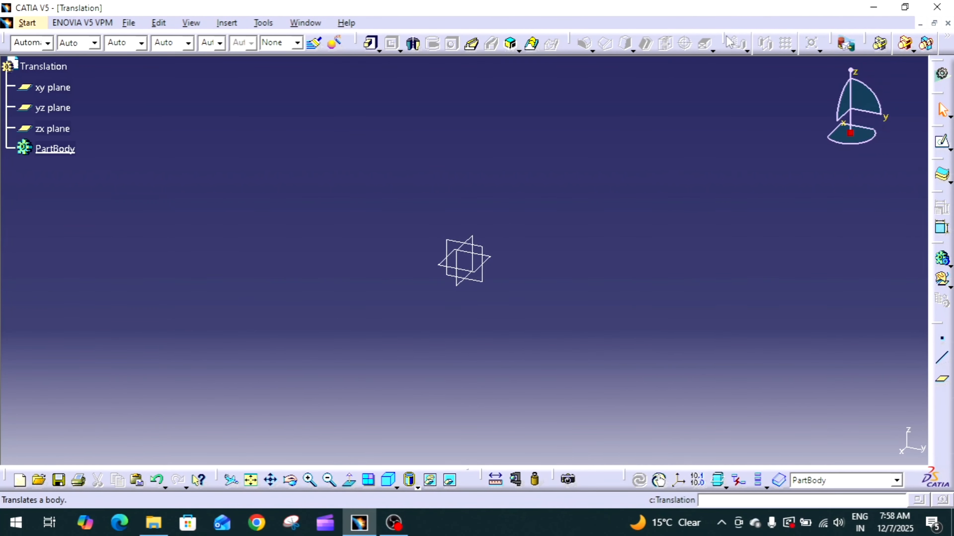
Undock the Transformation Features toolbar and dock it back in its place.
{"action": "left_click_drag", "start_coordinate": [665, 143], "coordinate": [593, 149]}
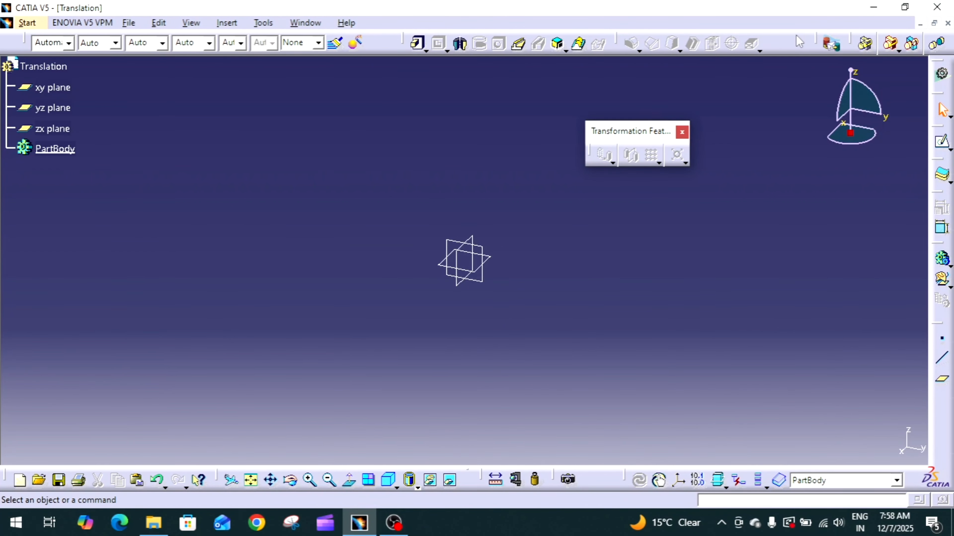
{"action": "left_click_drag", "start_coordinate": [796, 37], "coordinate": [794, 41]}
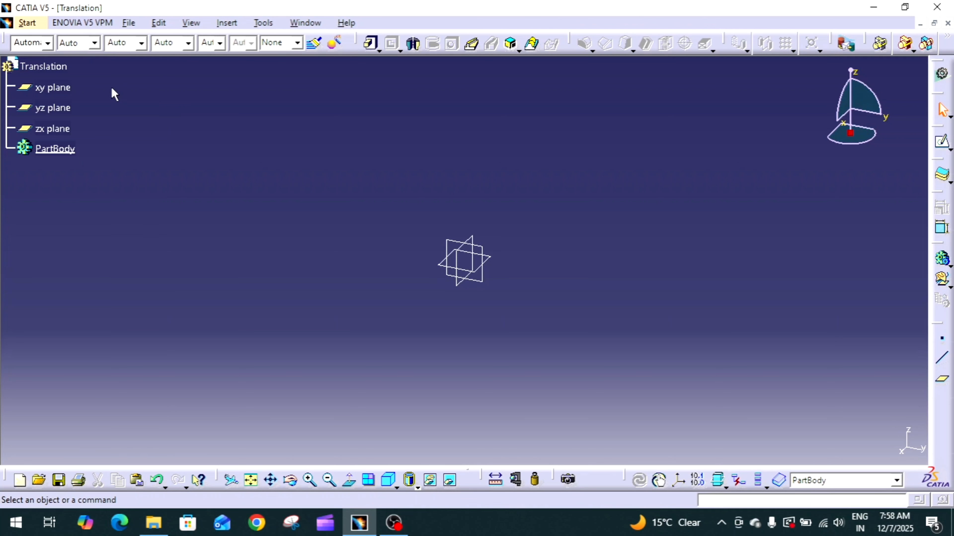
Start a sketch on the xy plane and draw a centered rectangle about 162 by 75 mm around the origin.
{"action": "left_click", "coordinate": [73, 92]}
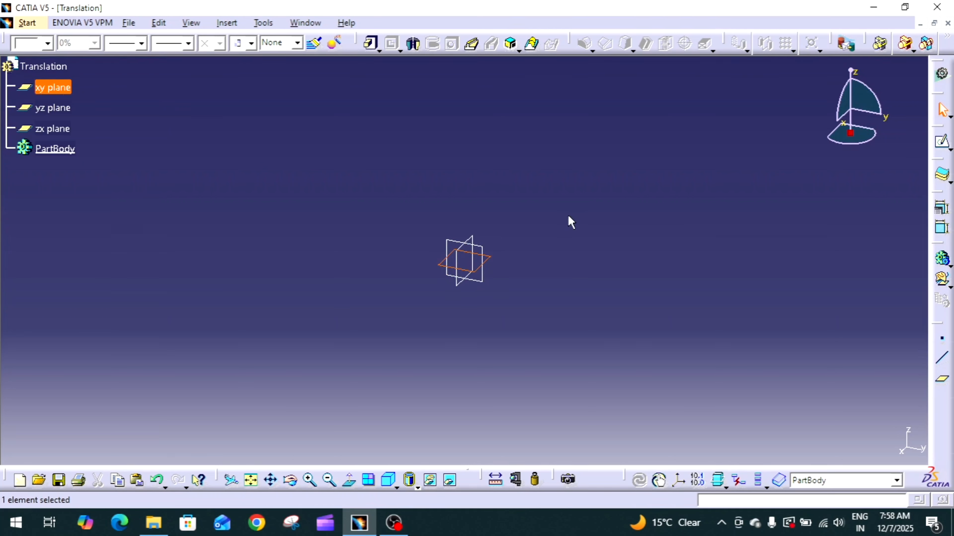
{"action": "left_click", "coordinate": [940, 145]}
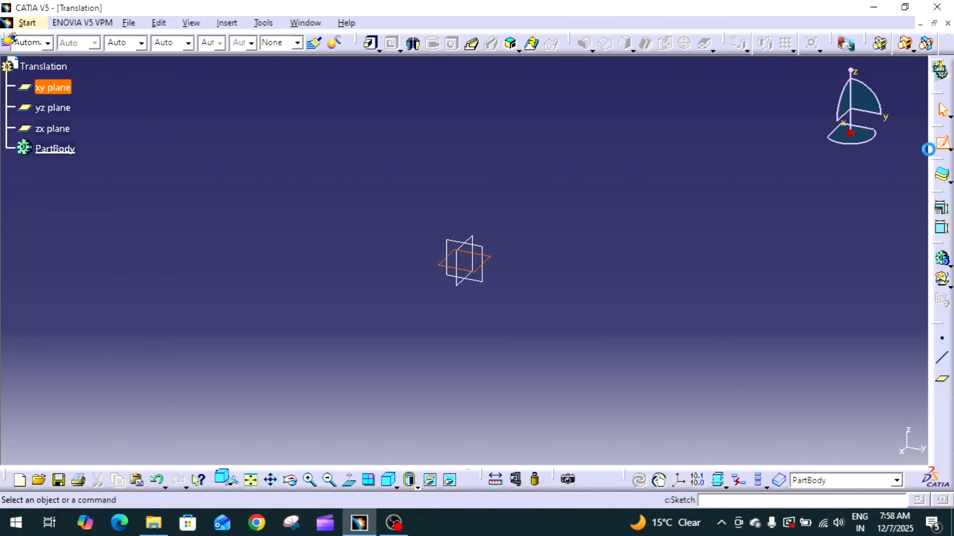
{"action": "left_click", "coordinate": [742, 43]}
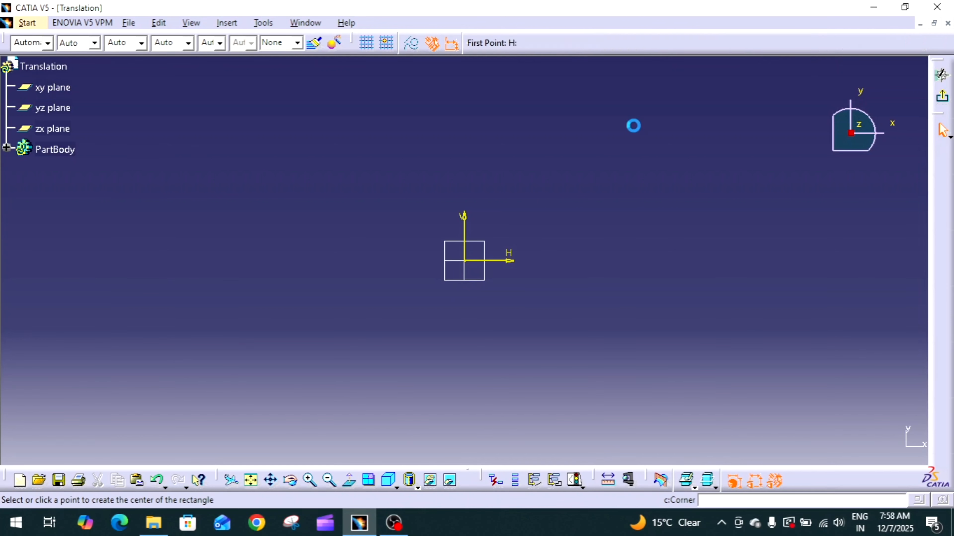
{"action": "left_click", "coordinate": [464, 260]}
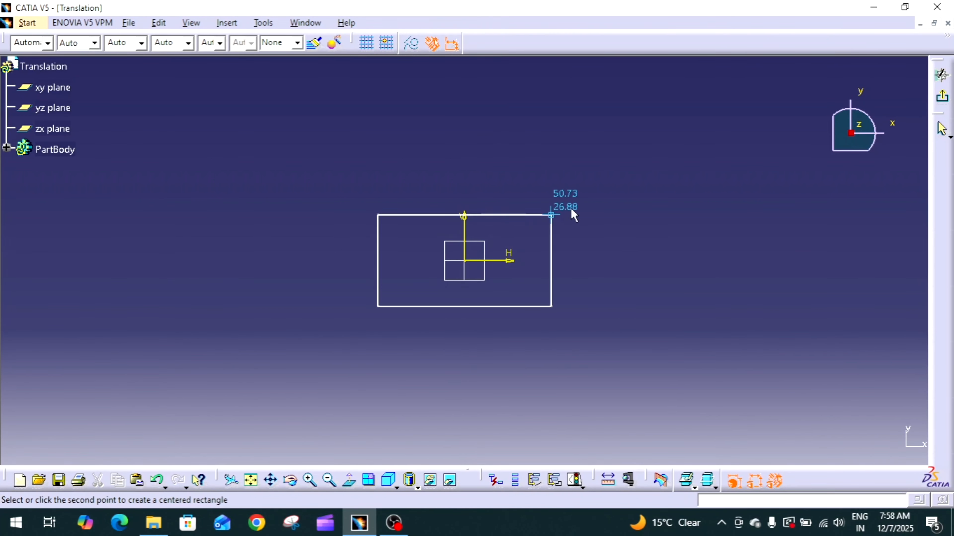
{"action": "left_click", "coordinate": [603, 196]}
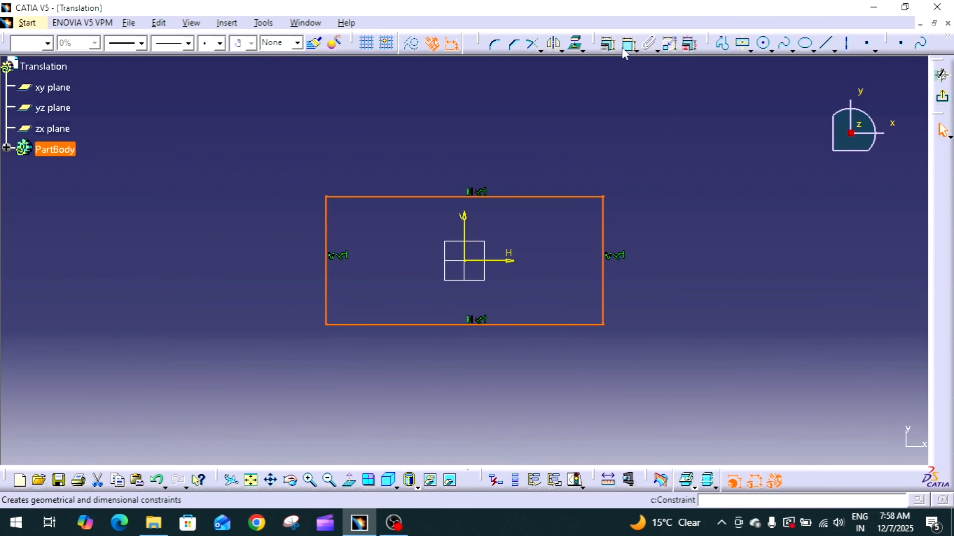
Dimension the rectangle's horizontal length above its upper edge and set it to 150 mm.
{"action": "left_click", "coordinate": [623, 44]}
{"action": "left_click", "coordinate": [532, 199]}
{"action": "left_click", "coordinate": [530, 150]}
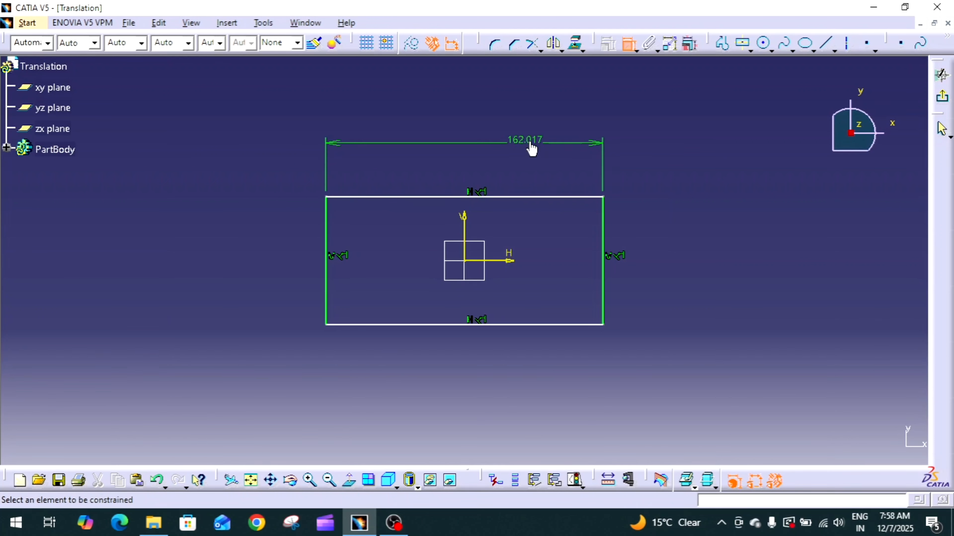
{"action": "double_click", "coordinate": [530, 142]}
{"action": "type", "text": "150mm"}
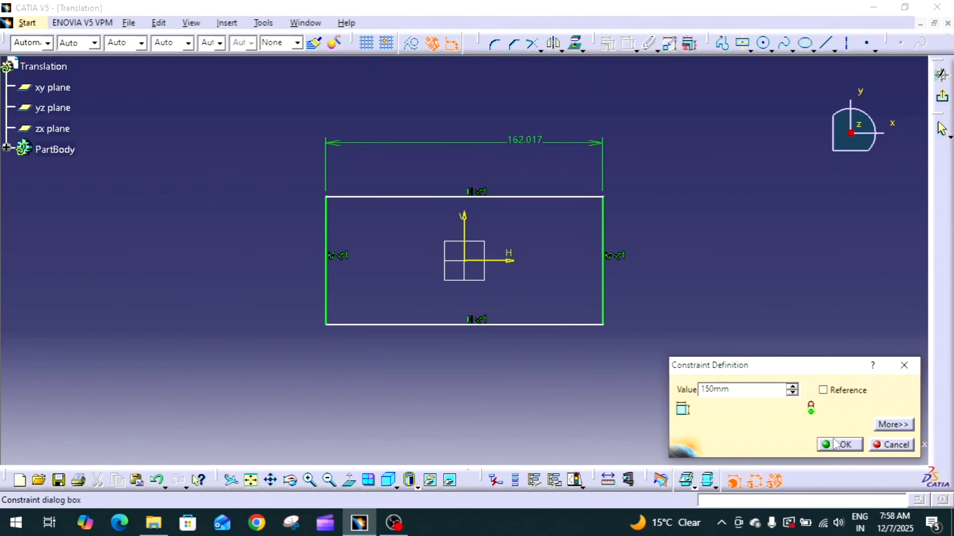
{"action": "left_click", "coordinate": [837, 445]}
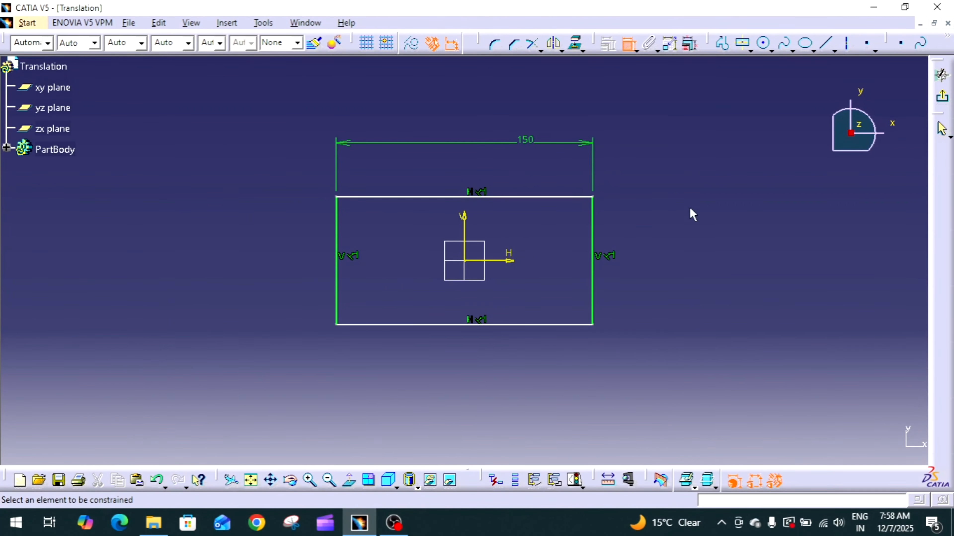
Dimension the rectangle's vertical side and set its height to 75 mm.
{"action": "left_click", "coordinate": [593, 234]}
{"action": "left_click", "coordinate": [654, 236]}
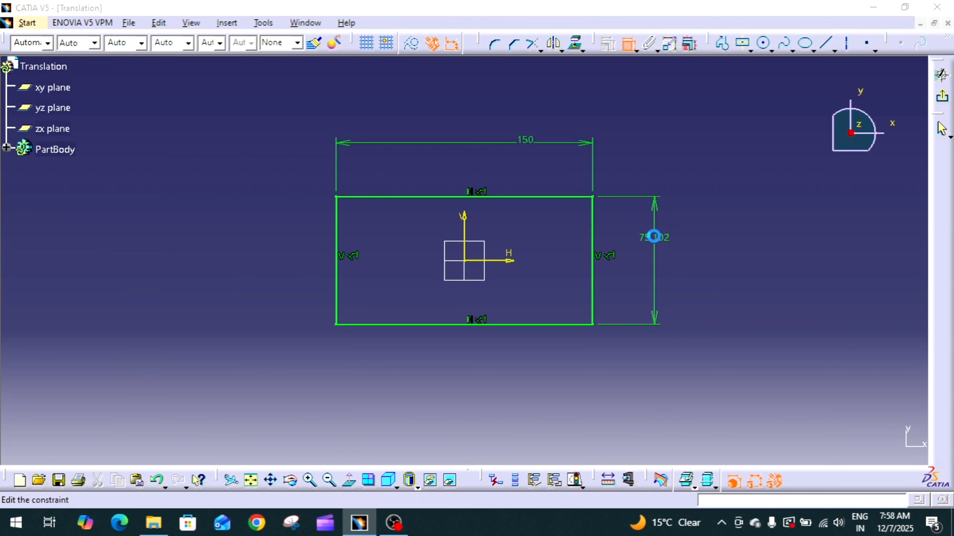
{"action": "double_click", "coordinate": [654, 236]}
{"action": "type", "text": "75"}
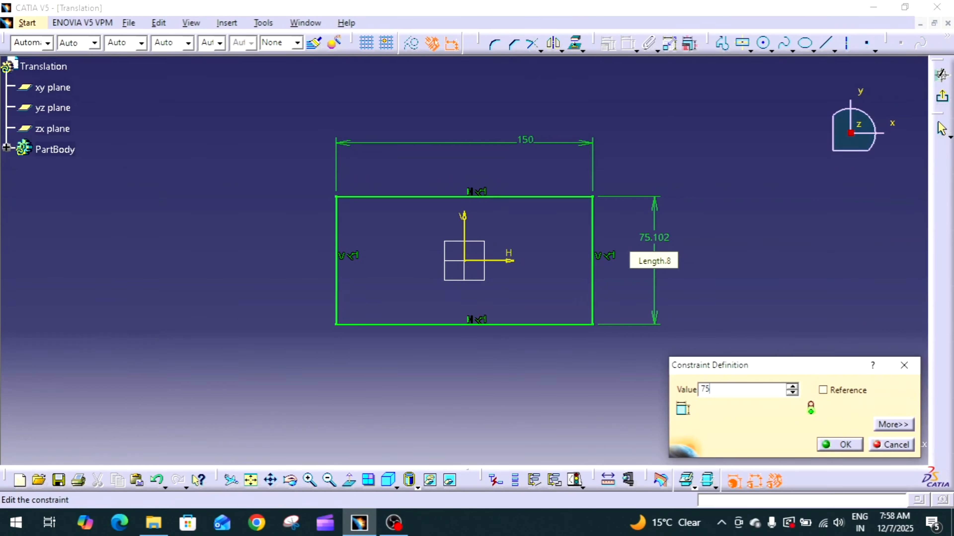
{"action": "key", "text": "Return"}
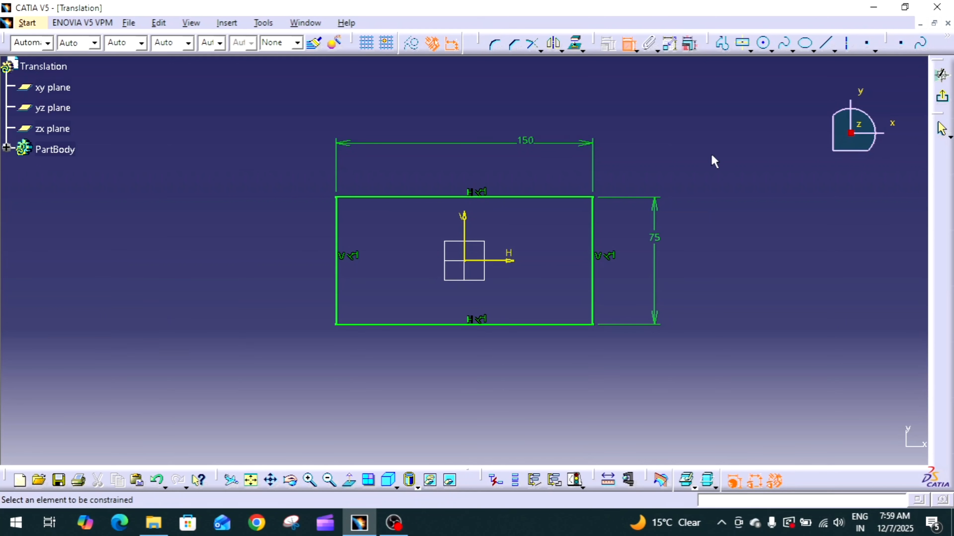
Draw a circle about 54 mm in diameter centered on the sketch origin inside the rectangle.
{"action": "left_click", "coordinate": [763, 42]}
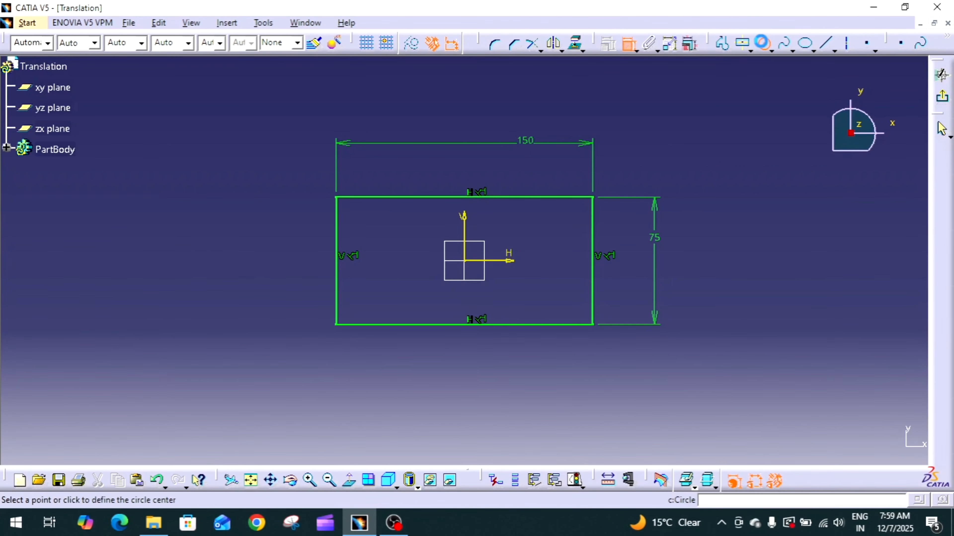
{"action": "left_click", "coordinate": [465, 260]}
{"action": "left_click", "coordinate": [508, 244]}
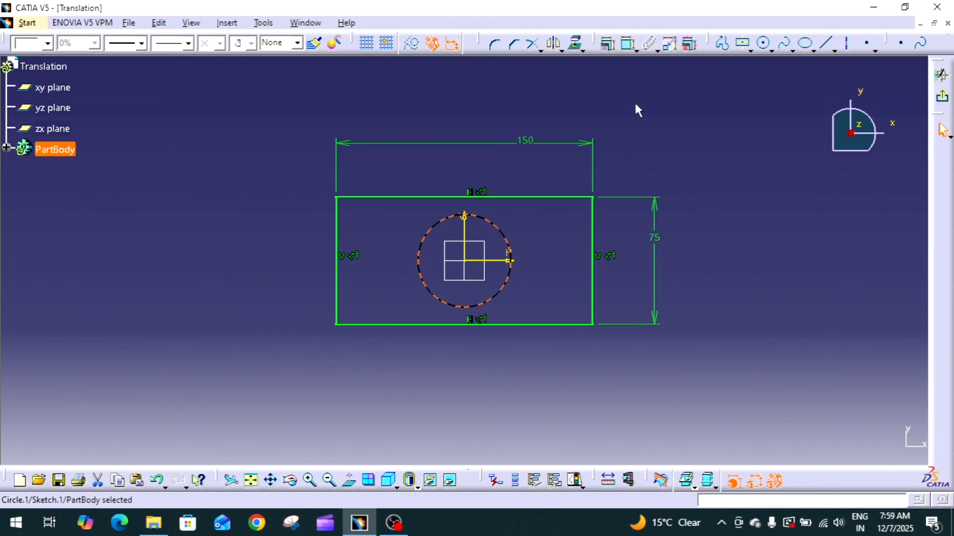
Constrain the circle's diameter and set it to 20 mm.
{"action": "left_click", "coordinate": [629, 43]}
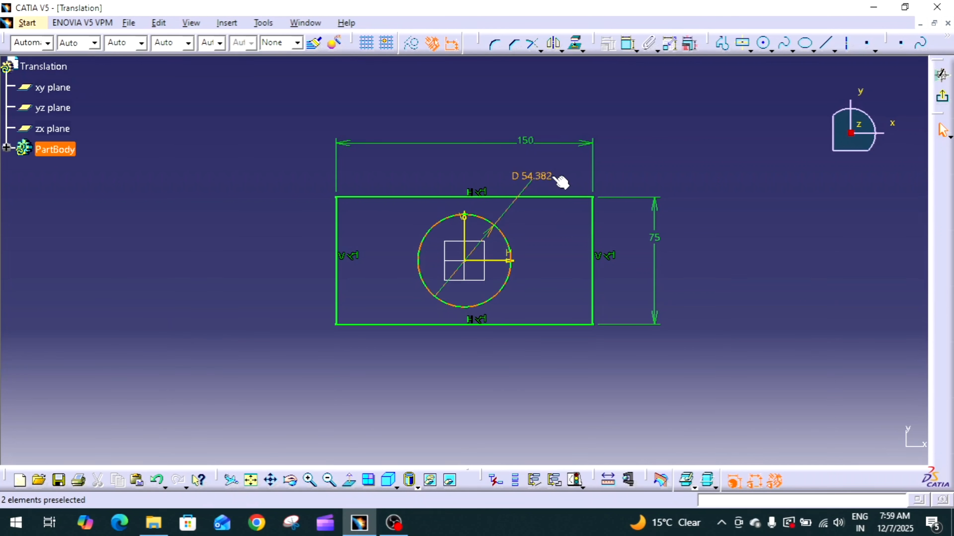
{"action": "left_click", "coordinate": [530, 175]}
{"action": "double_click", "coordinate": [529, 174]}
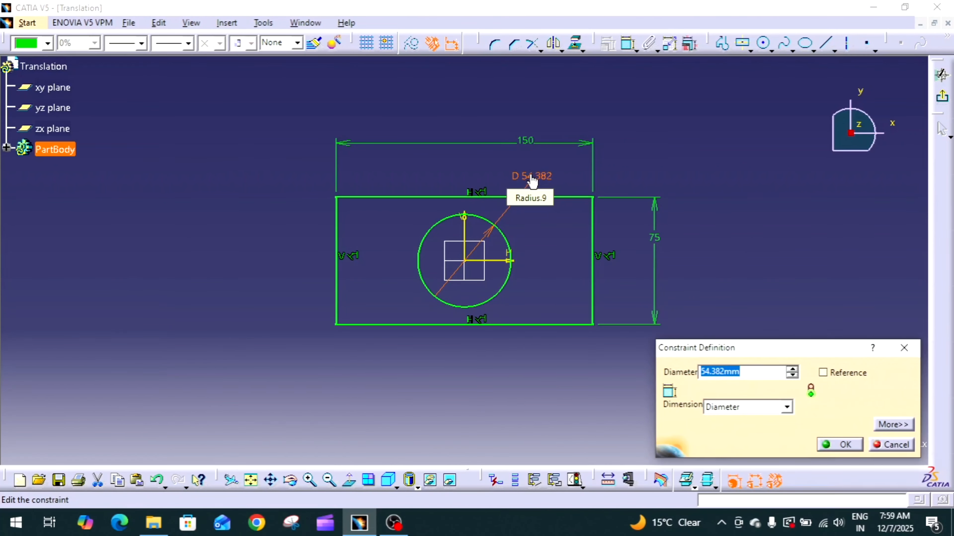
{"action": "type", "text": "20"}
{"action": "key", "text": "Return"}
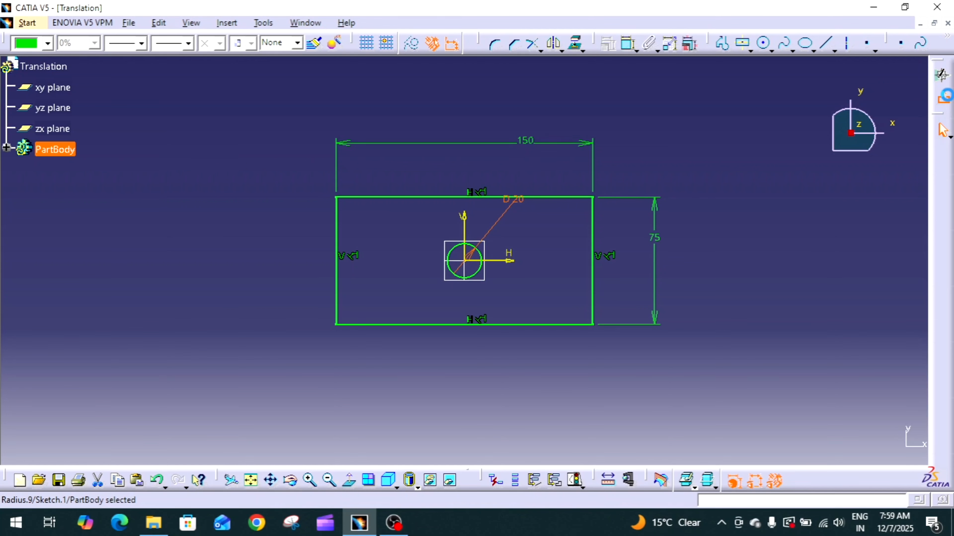
Exit the sketch and pad the rectangle with its circular hole to a length of 20 mm.
{"action": "left_click", "coordinate": [942, 96]}
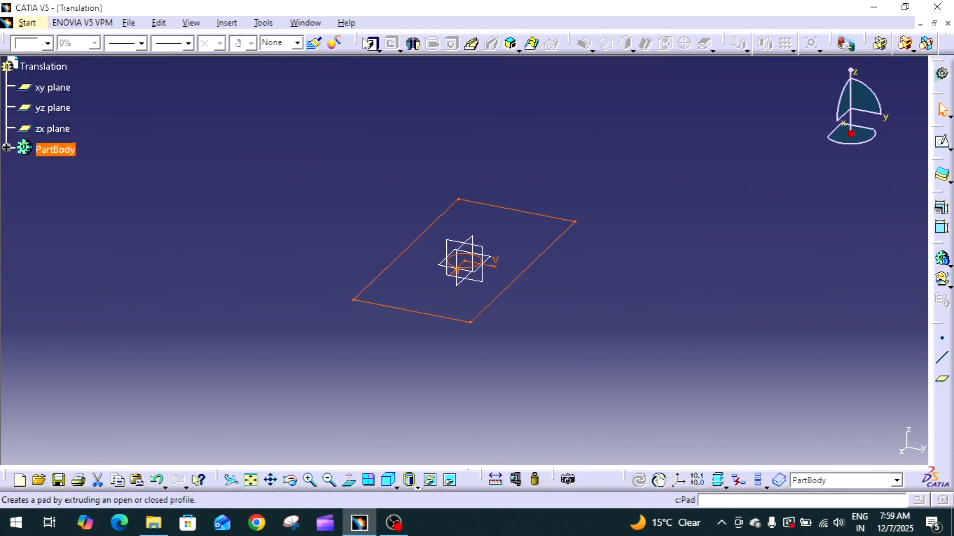
{"action": "left_click", "coordinate": [363, 45]}
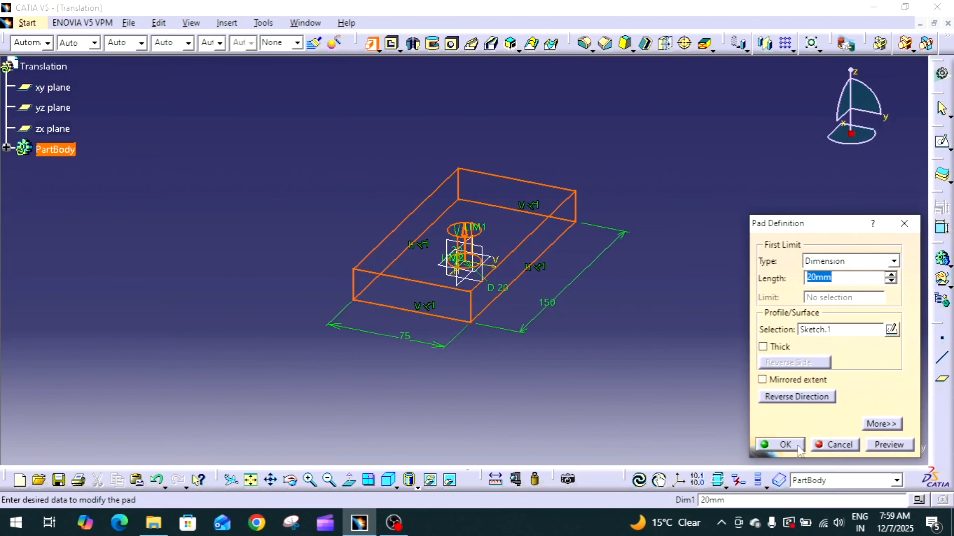
{"action": "left_click", "coordinate": [782, 444]}
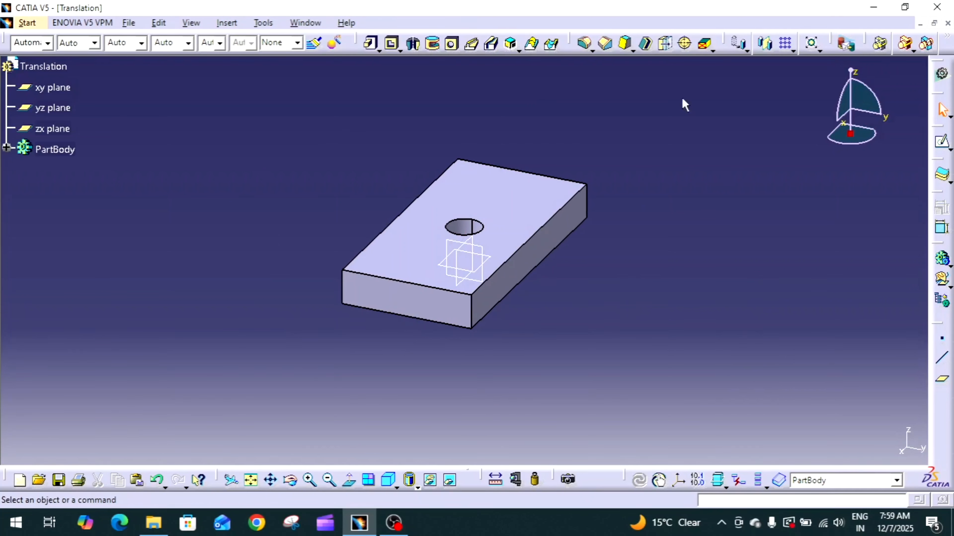
Apply a 5 mm edge fillet to the plate's upper face, rounding its outer edges and the hole's rim.
{"action": "left_click", "coordinate": [586, 44]}
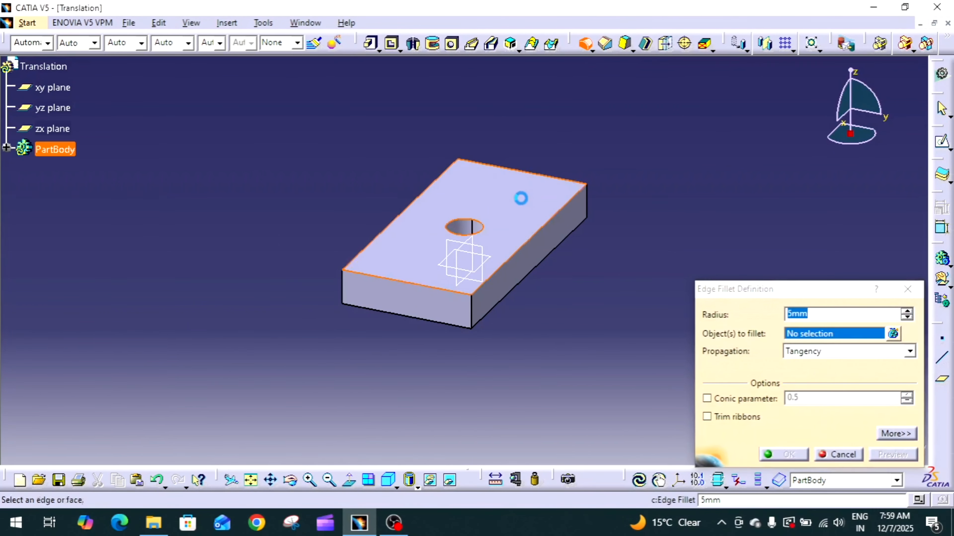
{"action": "left_click", "coordinate": [519, 198]}
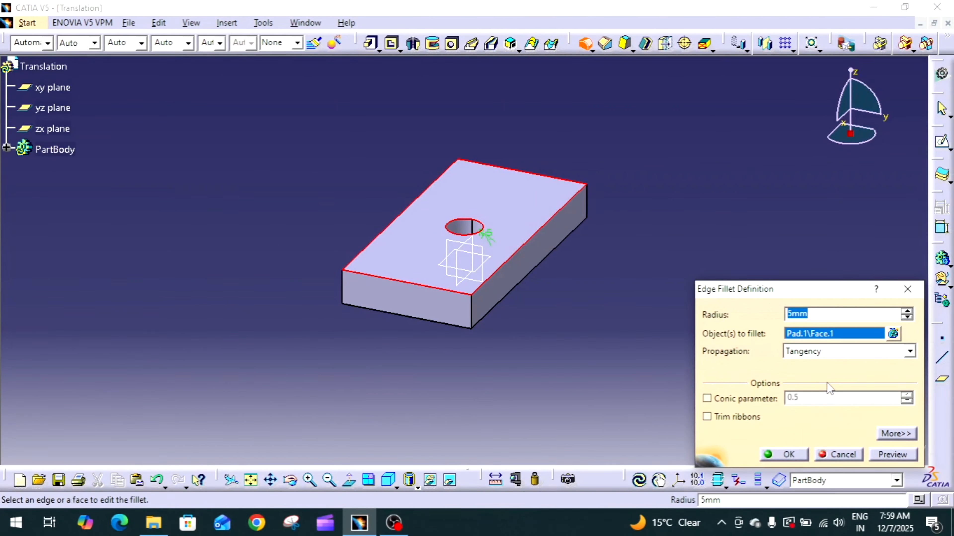
{"action": "key", "text": "Return"}
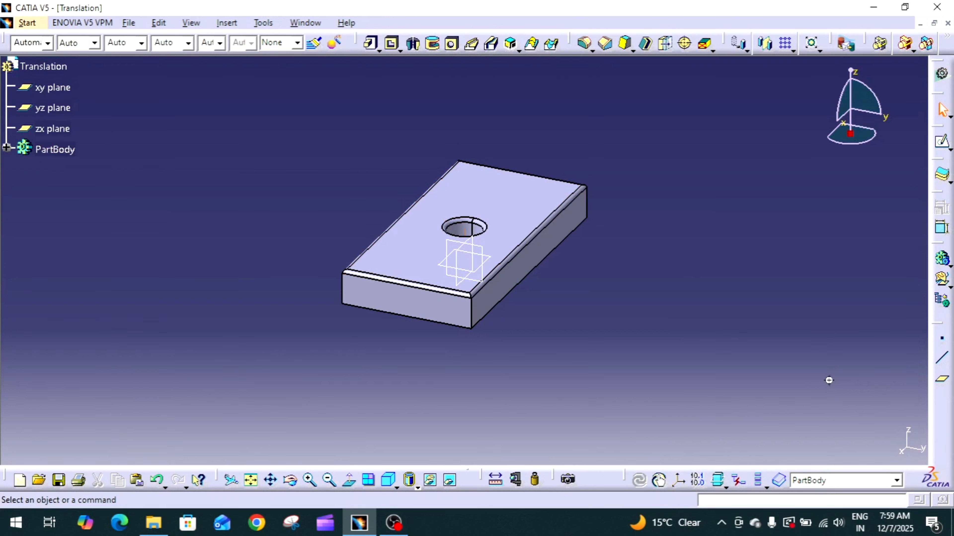
Examine the PartBody's pad and edge fillet in the specification tree and the geometry each one covers.
{"action": "middle_click_drag", "start_coordinate": [829, 387], "coordinate": [485, 351]}
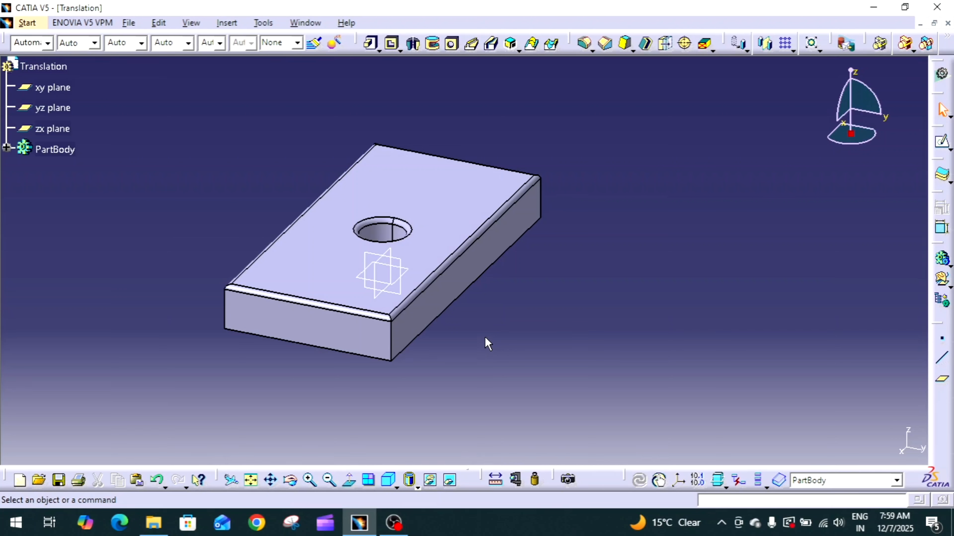
{"action": "left_click", "coordinate": [53, 150]}
{"action": "left_click", "coordinate": [123, 161]}
{"action": "left_click", "coordinate": [7, 148]}
{"action": "left_click", "coordinate": [70, 169]}
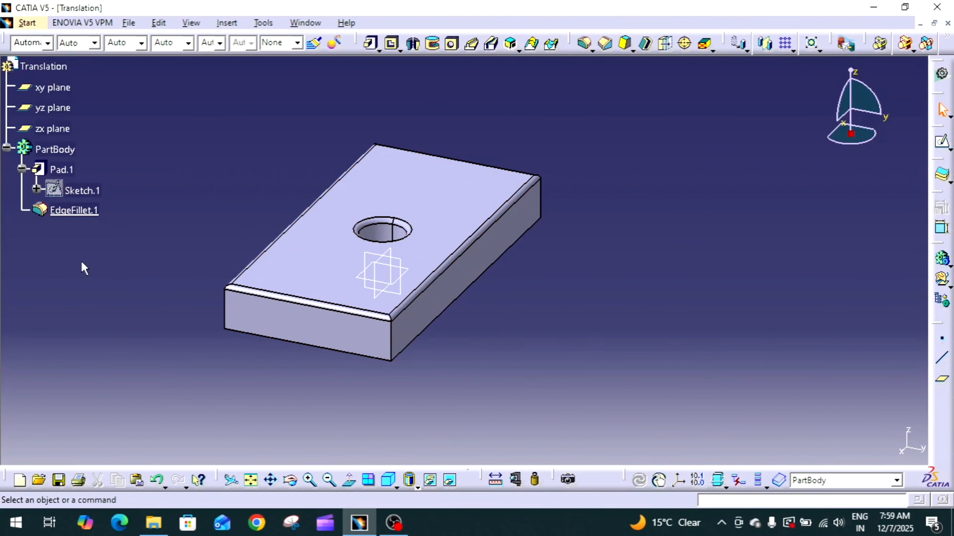
{"action": "left_click", "coordinate": [75, 172]}
{"action": "left_click", "coordinate": [72, 210]}
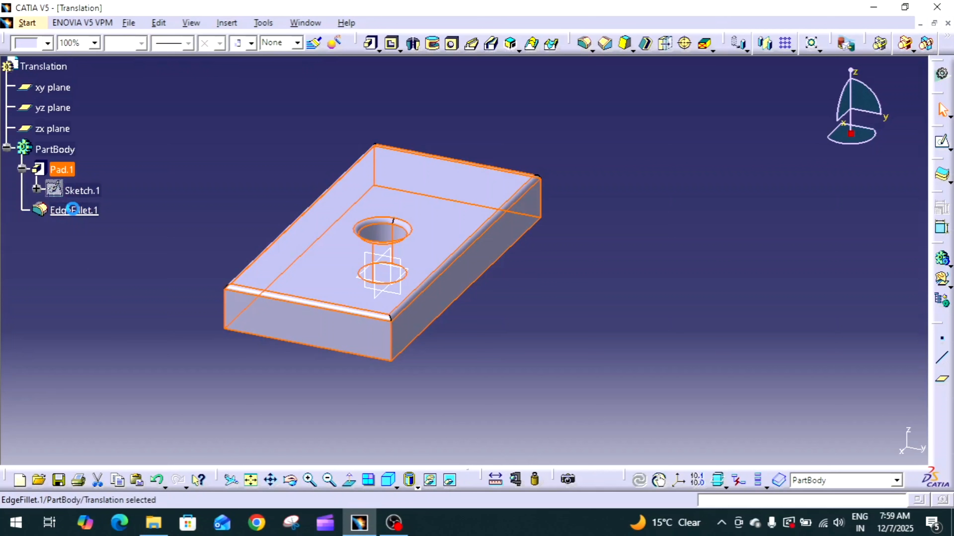
{"action": "left_click", "coordinate": [98, 247]}
{"action": "left_click", "coordinate": [68, 150]}
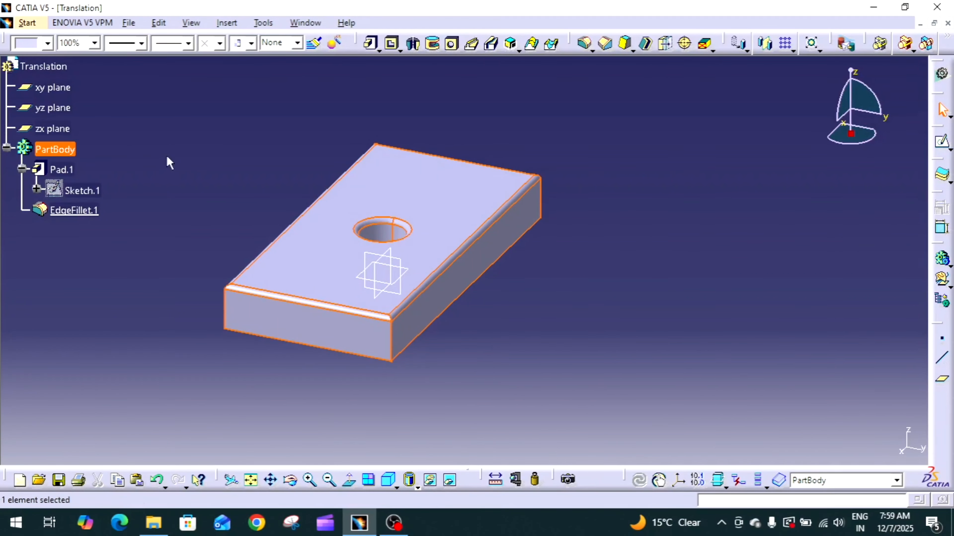
{"action": "left_click", "coordinate": [22, 168]}
{"action": "left_click", "coordinate": [7, 149]}
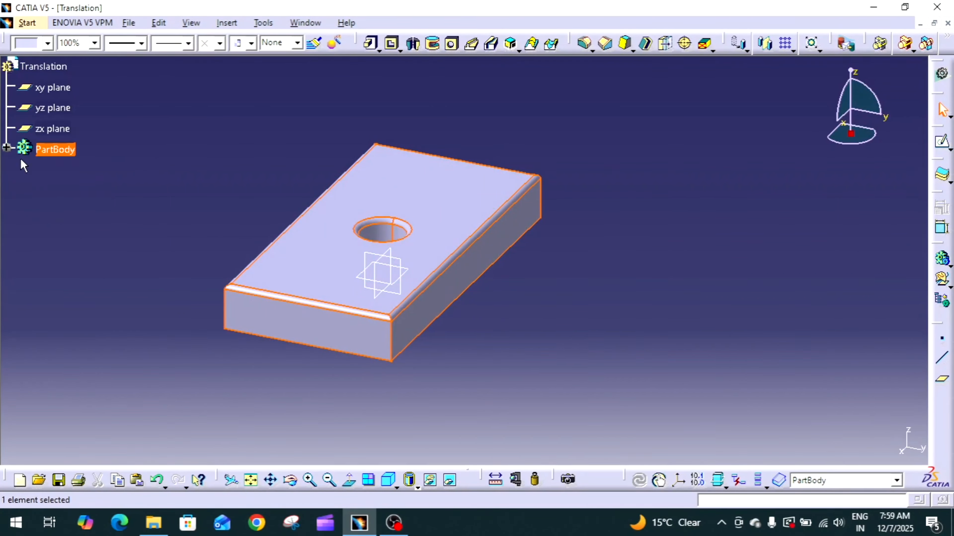
{"action": "left_click", "coordinate": [111, 198]}
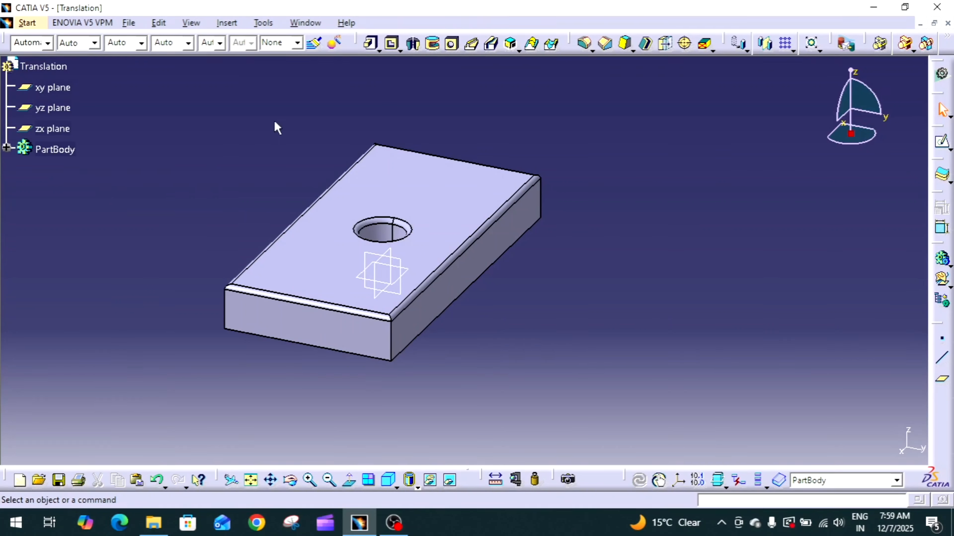
Start a Translation of the plate, keeping the transformation specifications, and preview it about 113 mm along the plate's short lower edge.
{"action": "left_click", "coordinate": [738, 47]}
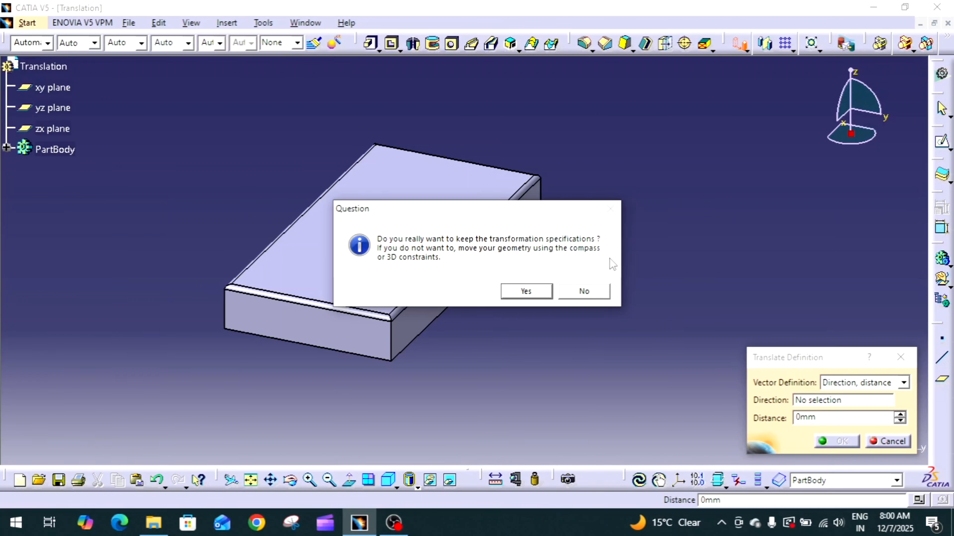
{"action": "left_click", "coordinate": [527, 292]}
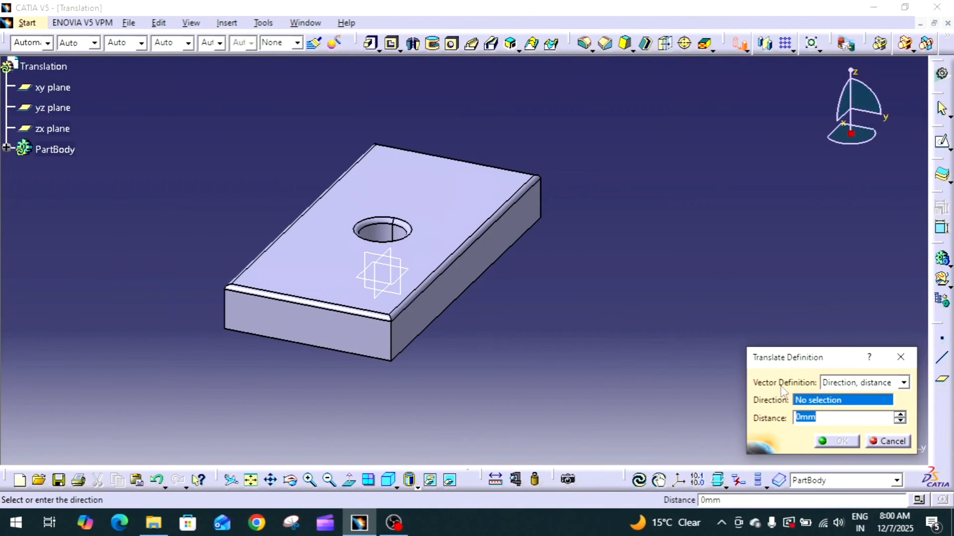
{"action": "left_click", "coordinate": [863, 383]}
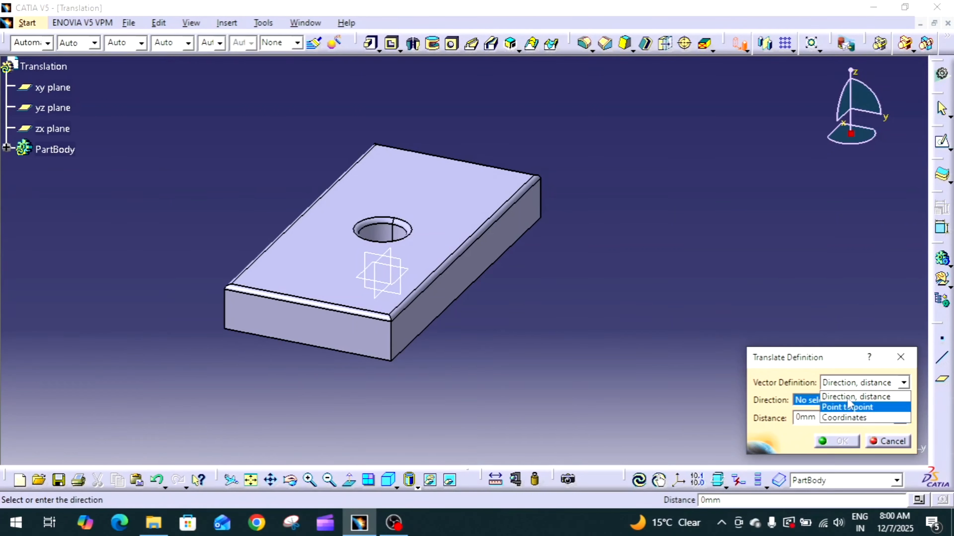
{"action": "left_click", "coordinate": [847, 382]}
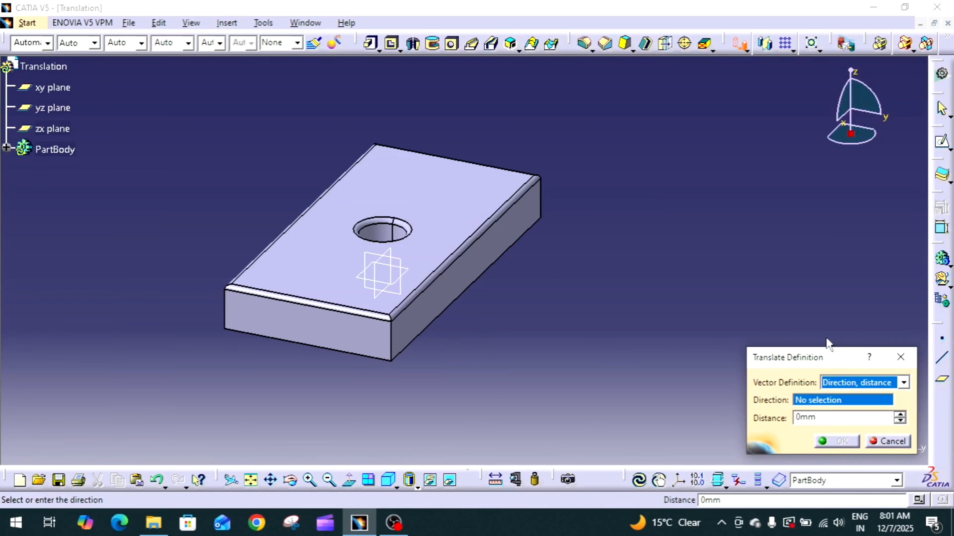
{"action": "left_click", "coordinate": [827, 406]}
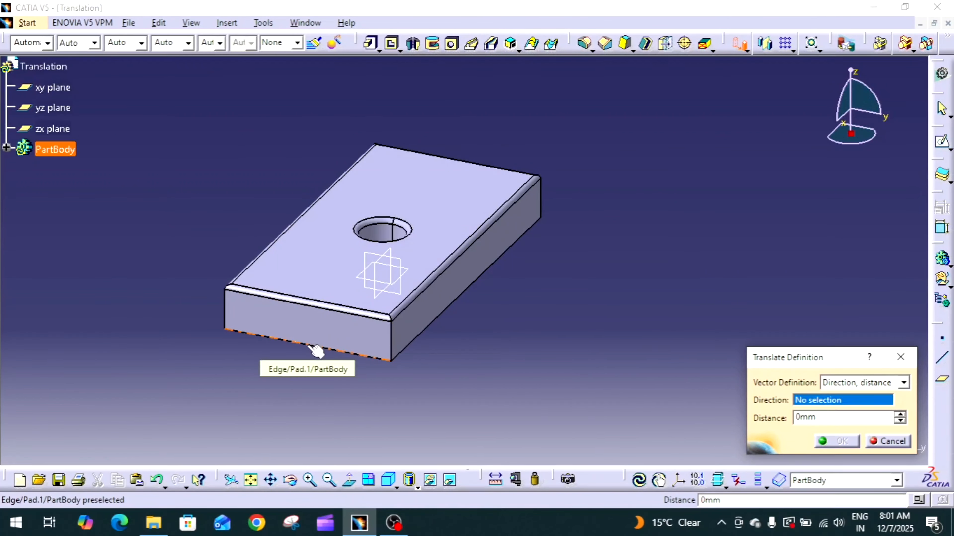
{"action": "left_click", "coordinate": [316, 351]}
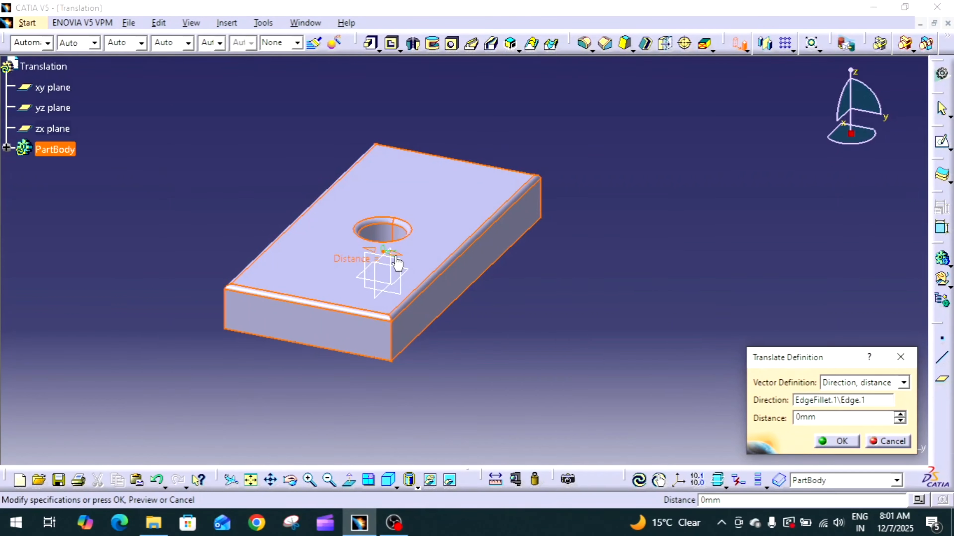
{"action": "left_click_drag", "start_coordinate": [397, 263], "coordinate": [641, 349]}
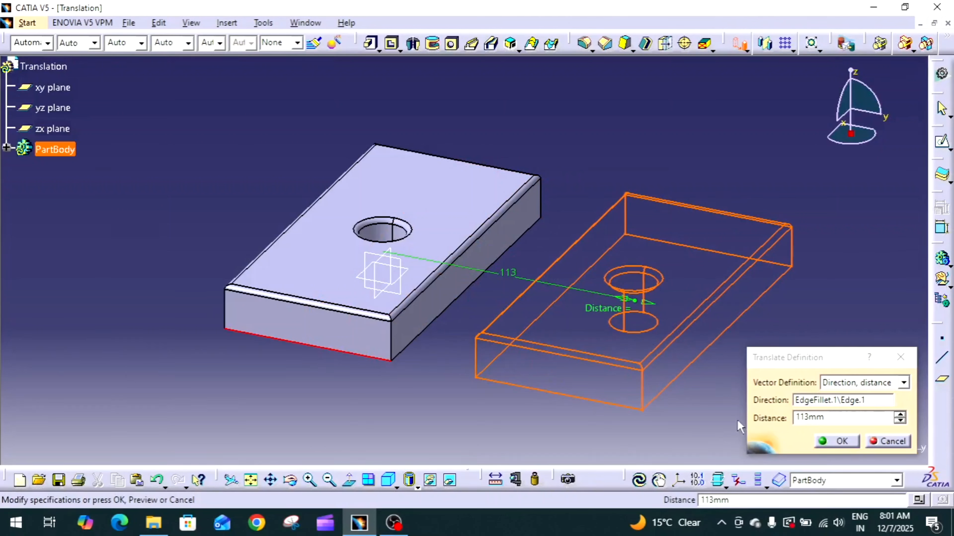
{"action": "left_click", "coordinate": [829, 420]}
{"action": "left_click_drag", "start_coordinate": [829, 420], "coordinate": [690, 420]}
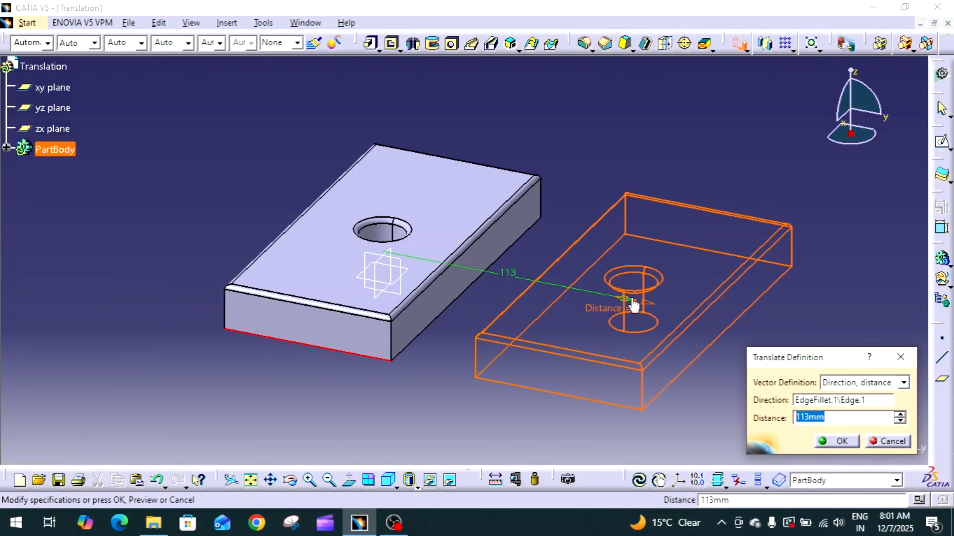
Redefine the translation direction with the plate's long lower edge and stretch the distance to about 173 mm.
{"action": "left_click", "coordinate": [813, 400]}
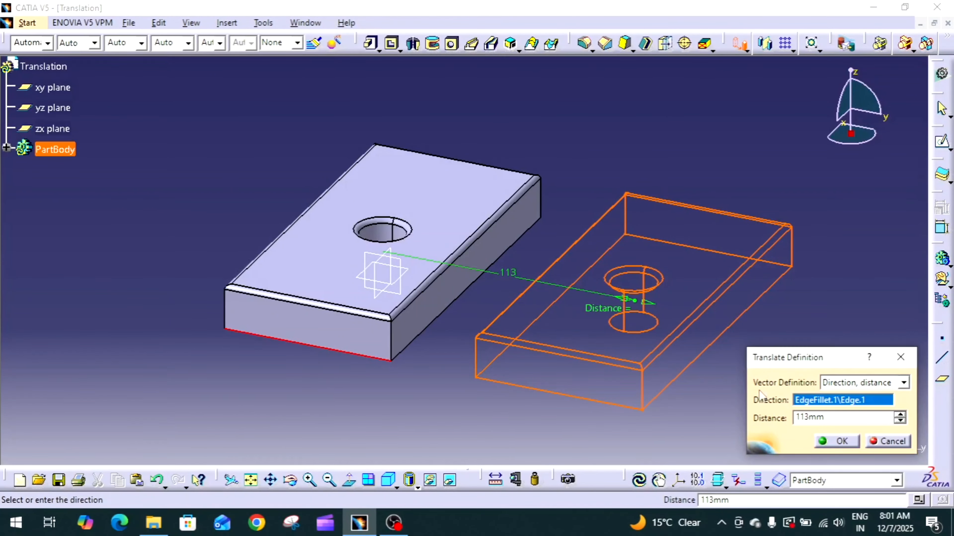
{"action": "left_click", "coordinate": [453, 303]}
{"action": "middle_click_drag", "start_coordinate": [545, 258], "coordinate": [518, 295]}
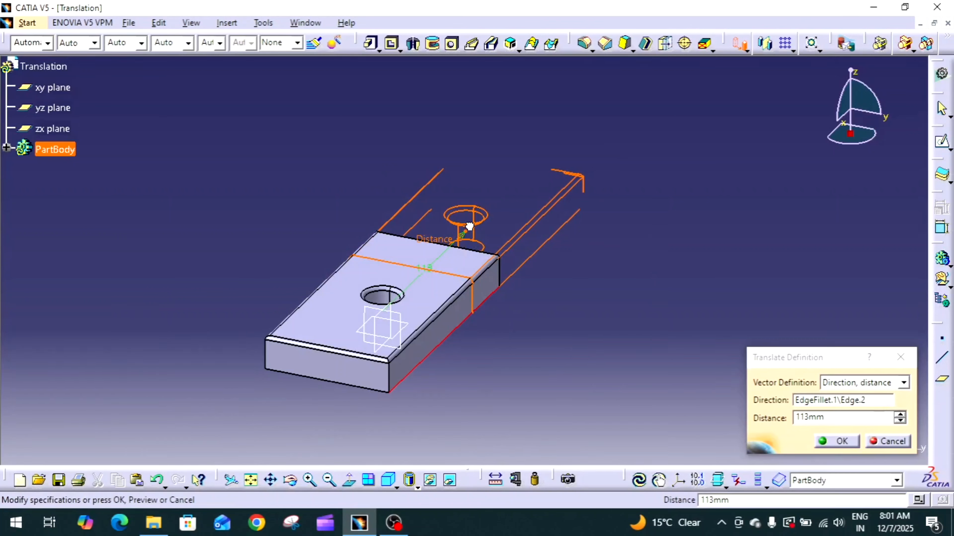
{"action": "left_click_drag", "start_coordinate": [468, 230], "coordinate": [575, 258]}
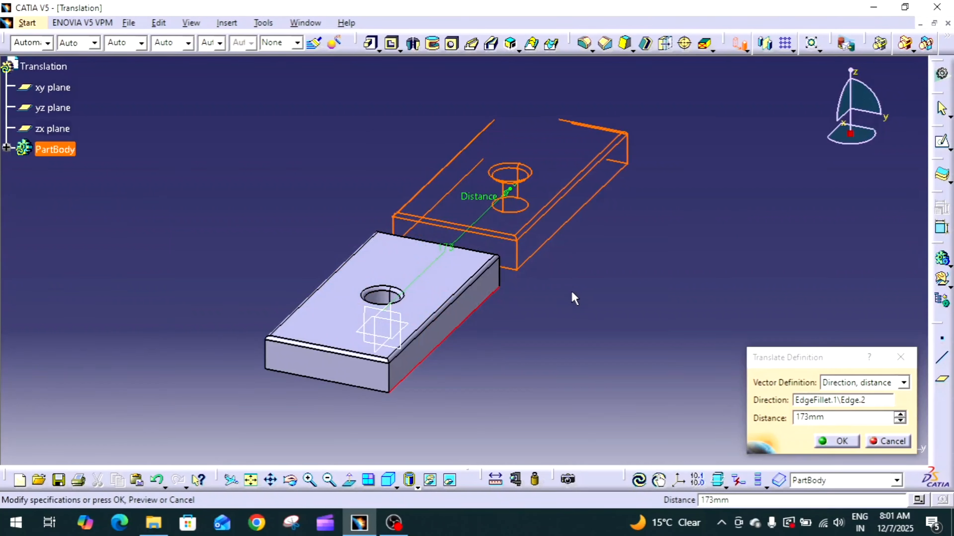
Set the translation direction to the yz plane, and after that to the zx plane.
{"action": "left_click", "coordinate": [831, 402]}
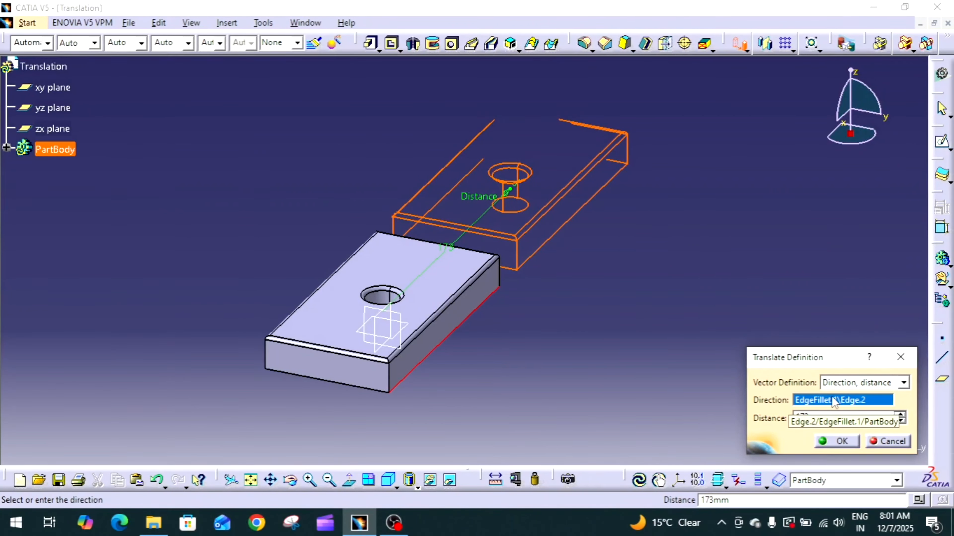
{"action": "left_click", "coordinate": [379, 319]}
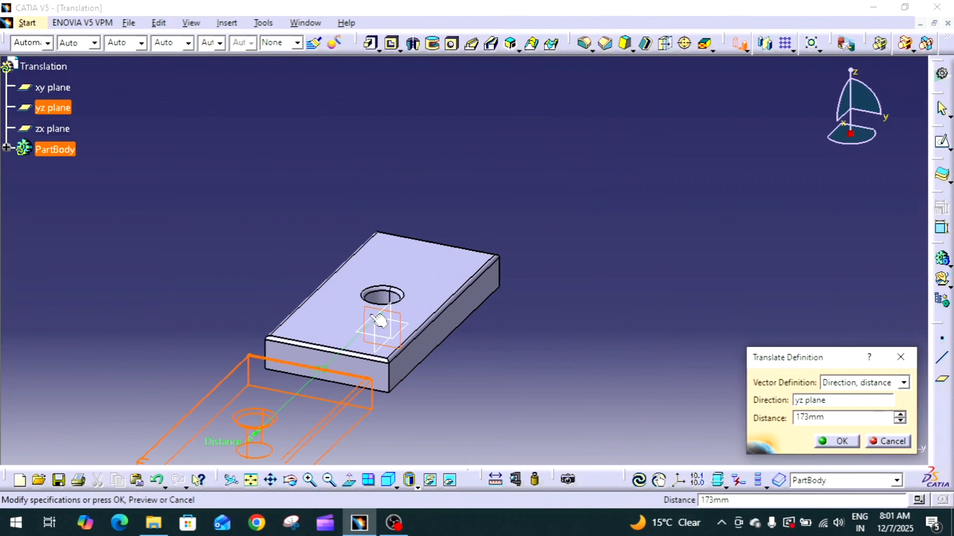
{"action": "left_click", "coordinate": [843, 399]}
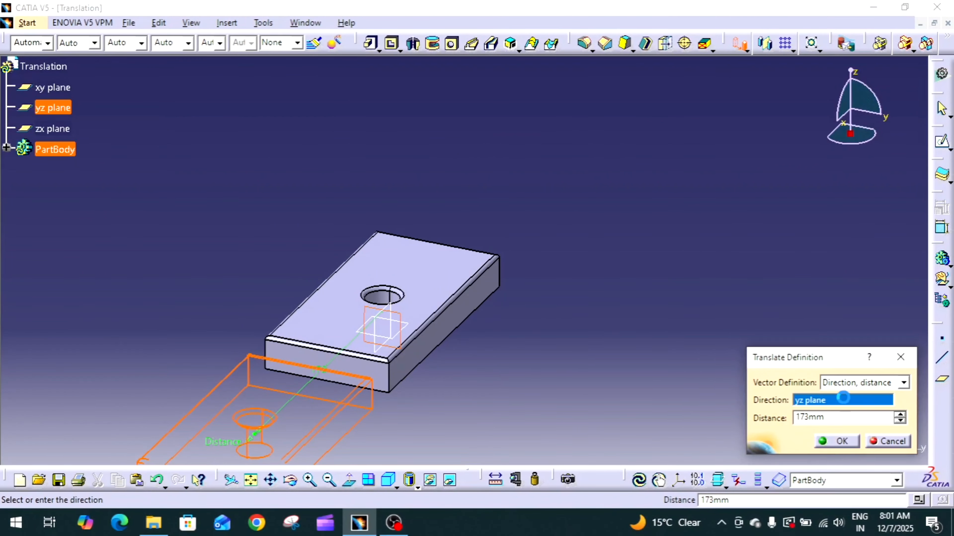
{"action": "middle_click_drag", "start_coordinate": [560, 339], "coordinate": [609, 277]}
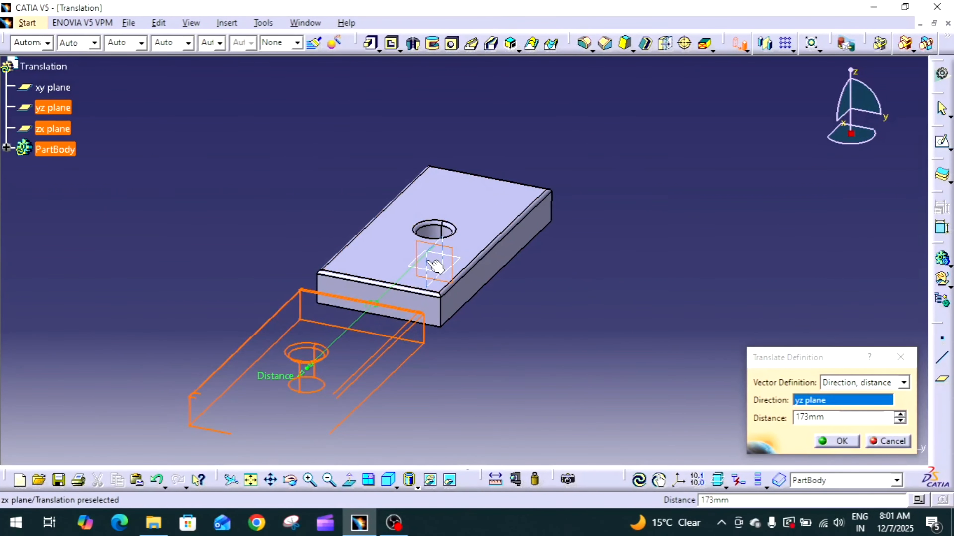
{"action": "left_click", "coordinate": [435, 266]}
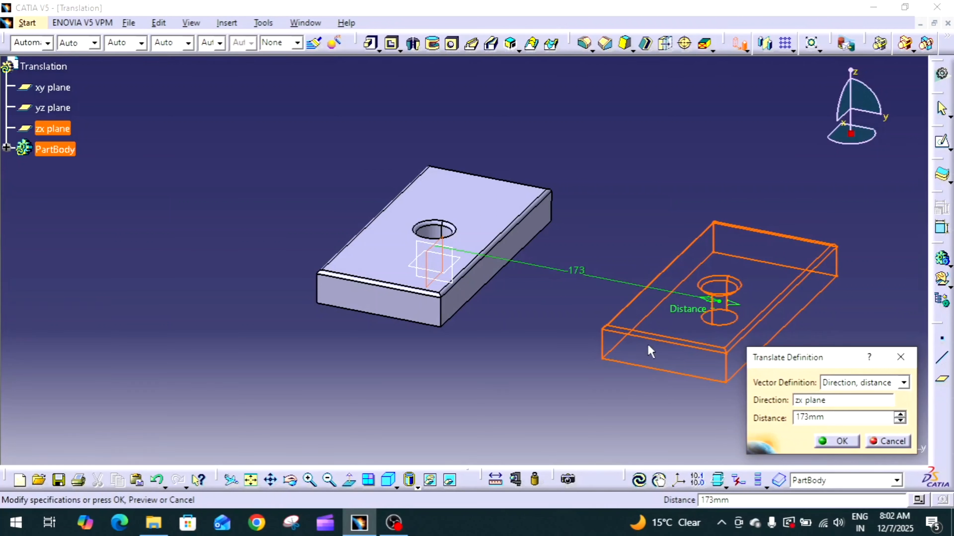
Replace the plane direction with the X Component, followed by the Y Component.
{"action": "left_click", "coordinate": [833, 401]}
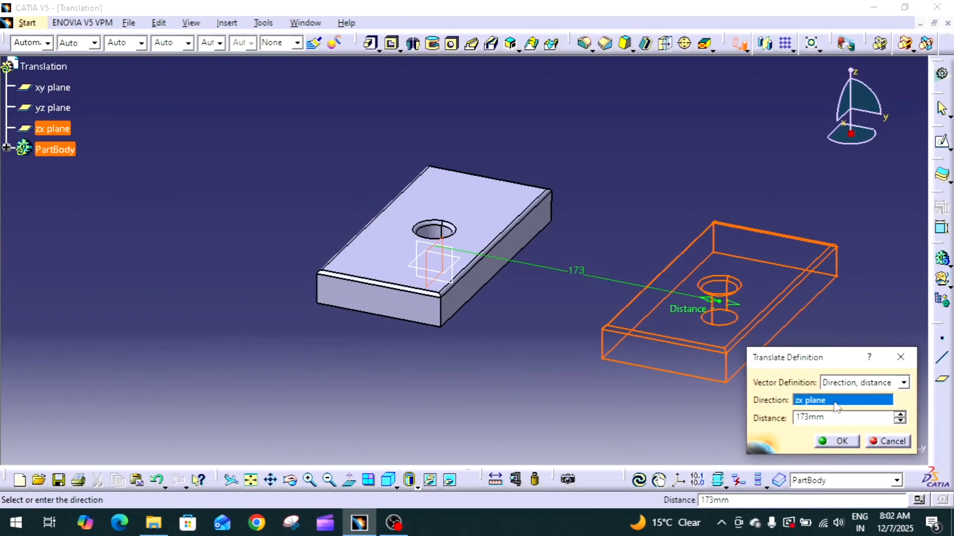
{"action": "right_click", "coordinate": [822, 401]}
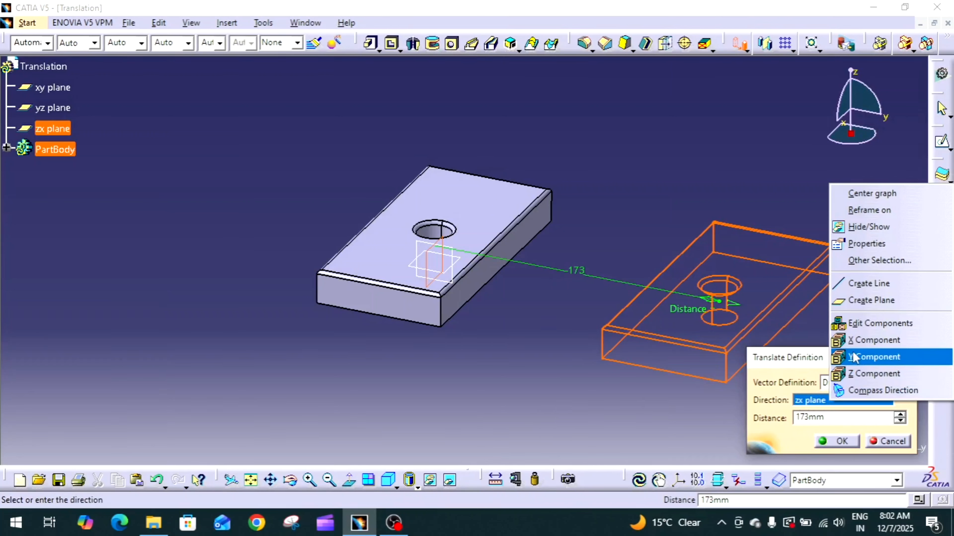
{"action": "left_click", "coordinate": [873, 341]}
{"action": "right_click", "coordinate": [832, 393]}
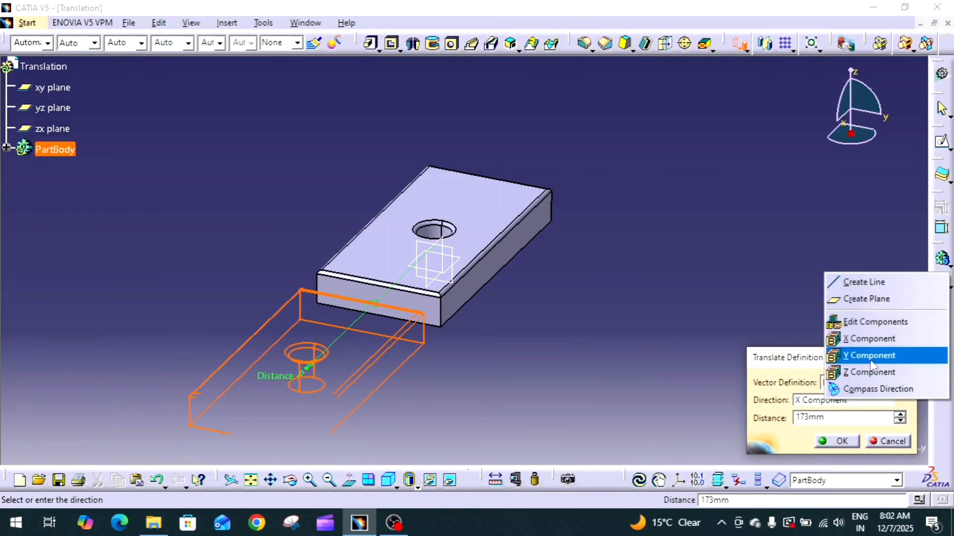
{"action": "left_click", "coordinate": [871, 359]}
Translate the plate along the Z Component and undo the applied translation.
{"action": "right_click", "coordinate": [809, 400]}
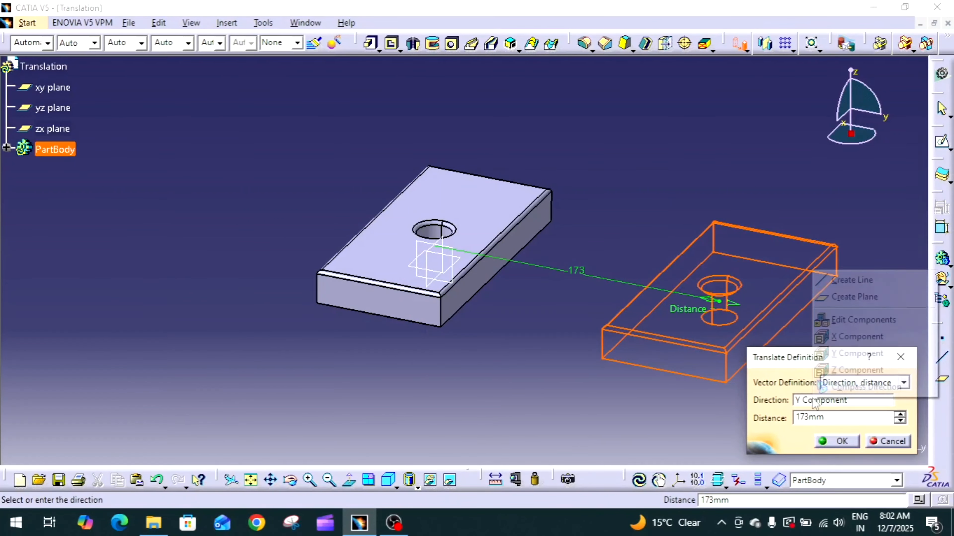
{"action": "left_click", "coordinate": [853, 370]}
{"action": "middle_click_drag", "start_coordinate": [511, 287], "coordinate": [560, 356]}
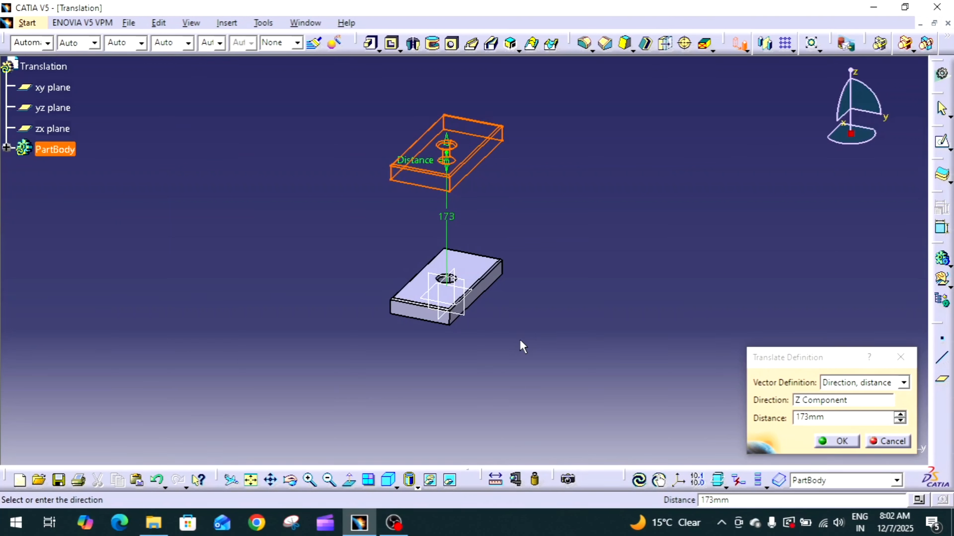
{"action": "left_click", "coordinate": [839, 444]}
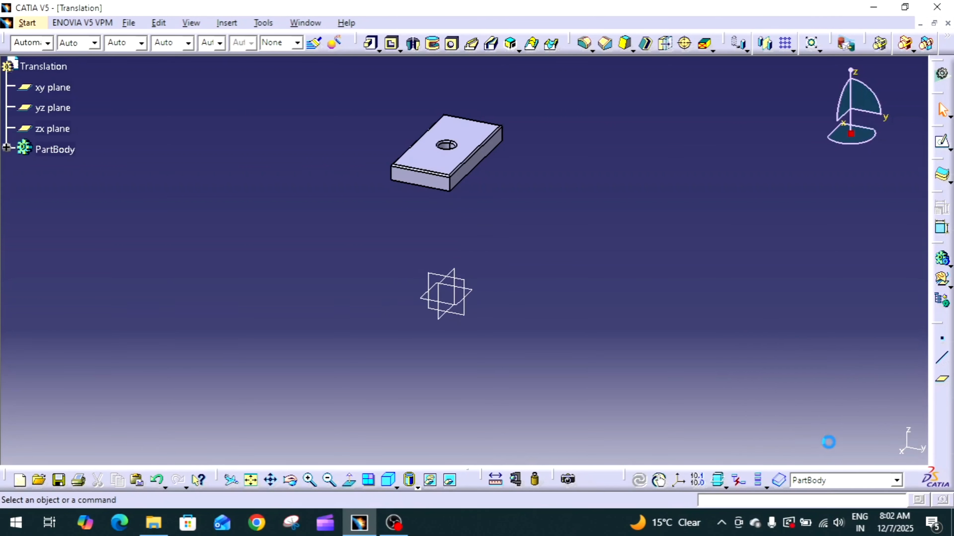
{"action": "key", "text": "ctrl+z"}
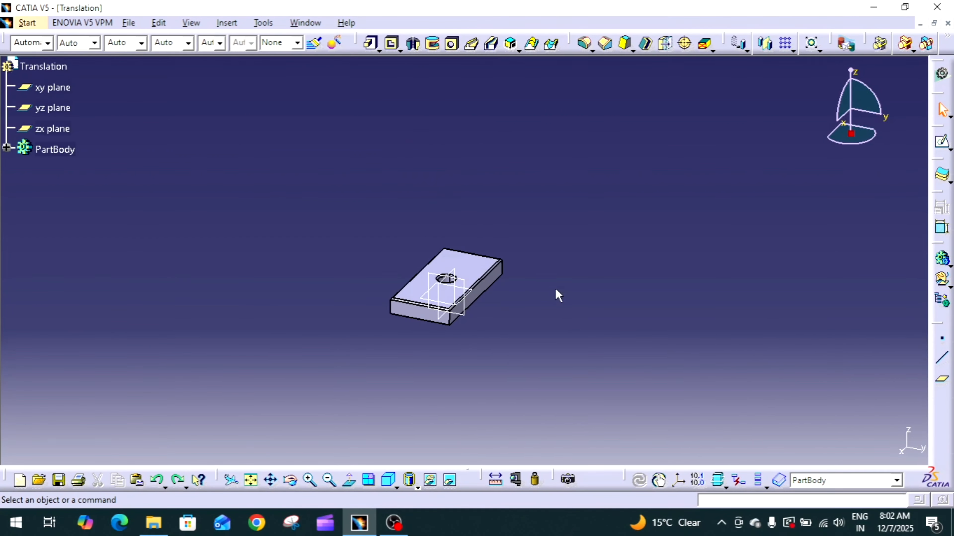
Open a new sketch on the xy plane and place a point at its origin.
{"action": "middle_click_drag", "start_coordinate": [565, 338], "coordinate": [591, 309]}
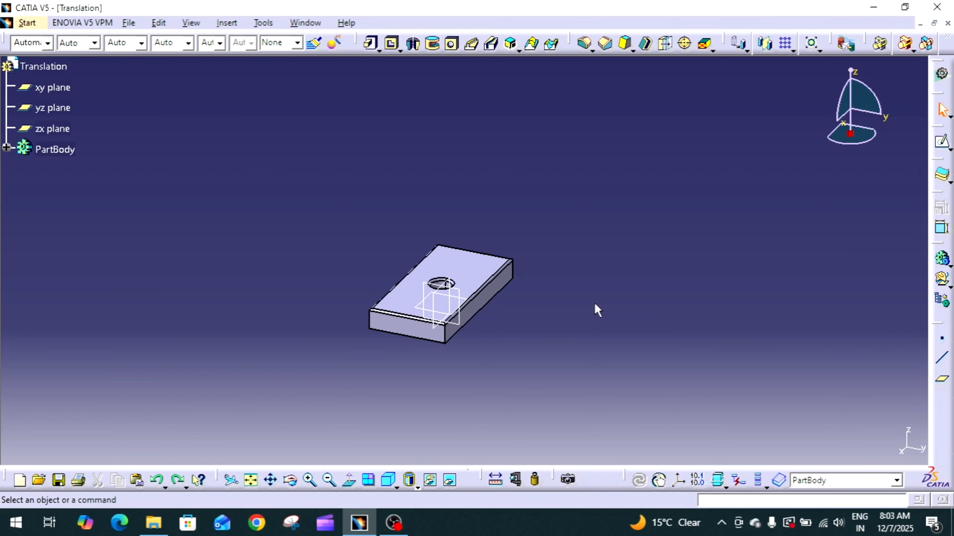
{"action": "middle_click_drag", "start_coordinate": [611, 234], "coordinate": [486, 270]}
{"action": "left_click", "coordinate": [449, 303]}
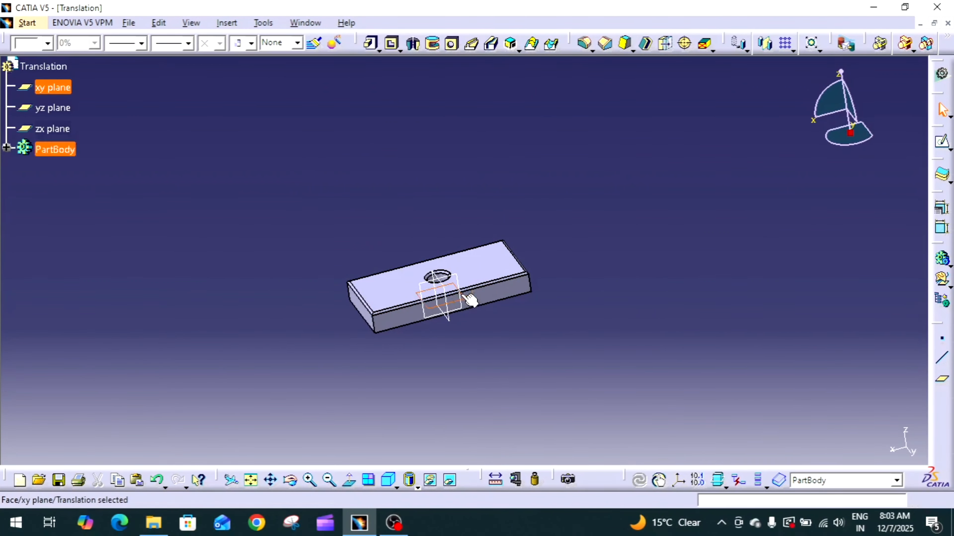
{"action": "left_click", "coordinate": [941, 146]}
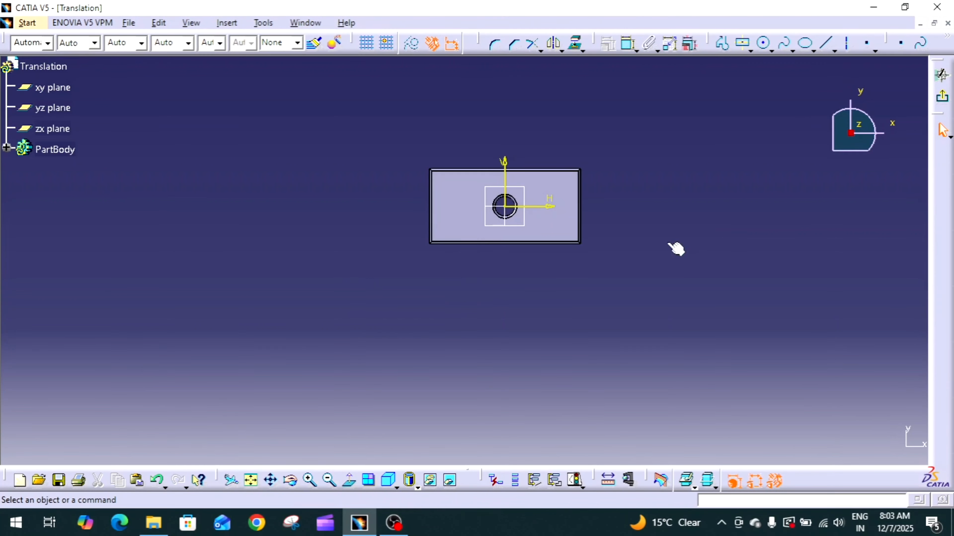
{"action": "middle_click_drag", "start_coordinate": [675, 250], "coordinate": [670, 251]}
{"action": "left_click", "coordinate": [866, 42]}
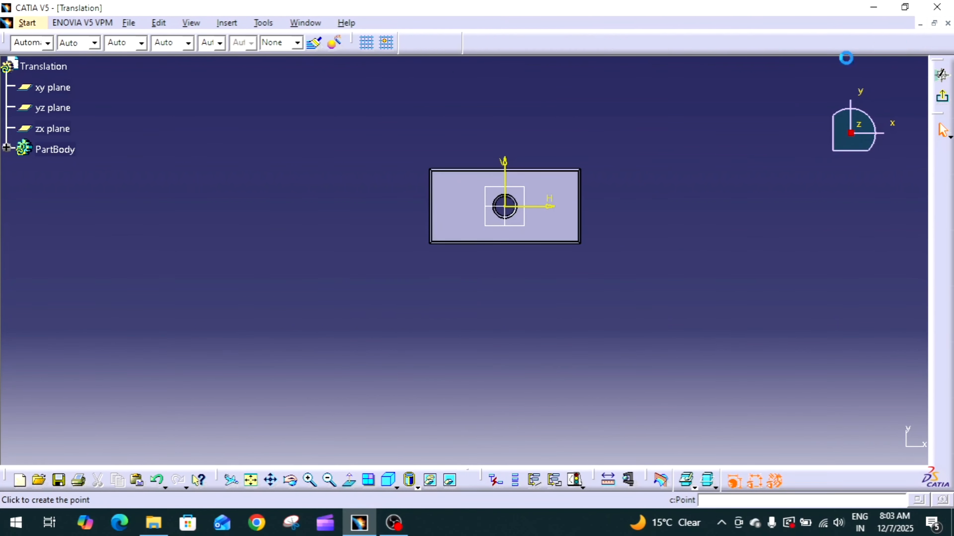
{"action": "left_click", "coordinate": [505, 206]}
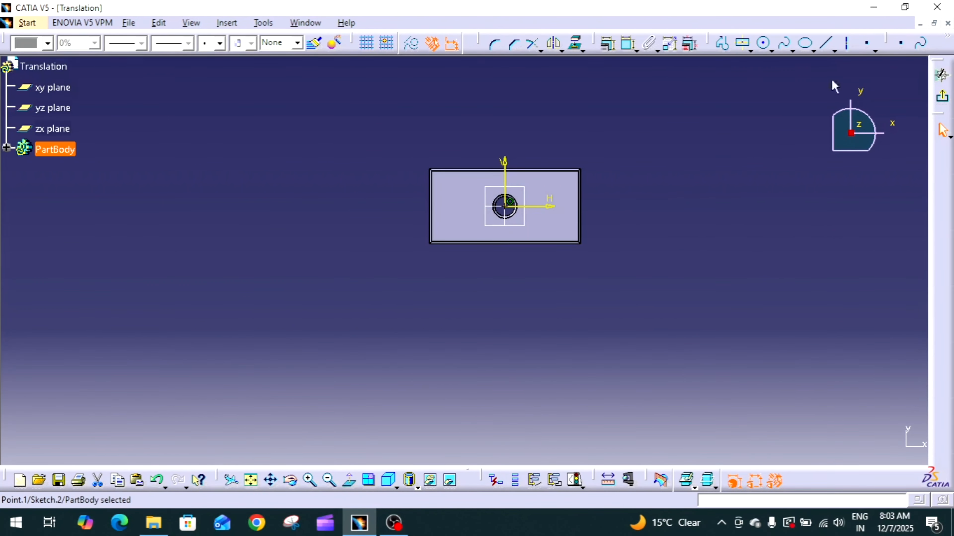
Place a second point on the sketch's horizontal axis, about 286 mm from the origin beyond the plate on the positive side.
{"action": "left_click", "coordinate": [868, 46]}
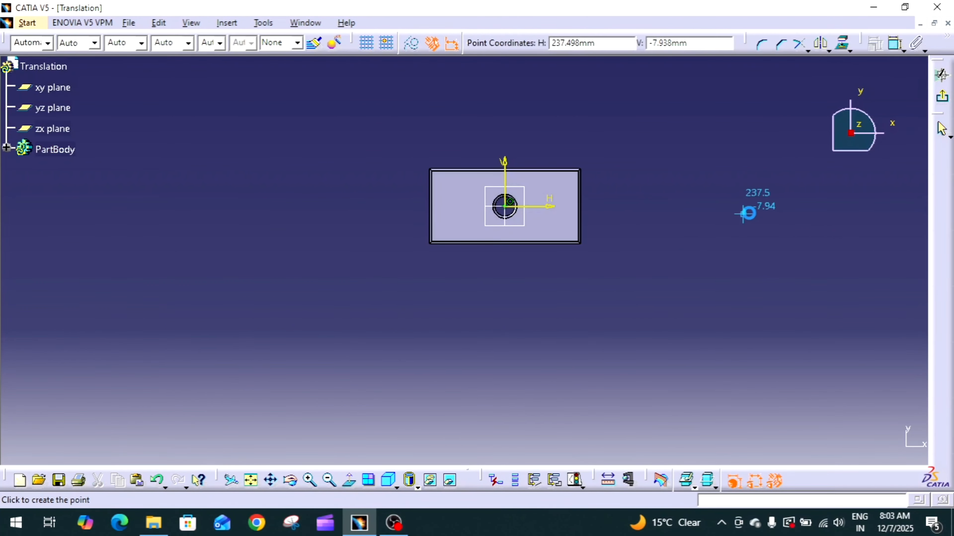
{"action": "left_click", "coordinate": [793, 206]}
{"action": "left_click", "coordinate": [792, 256]}
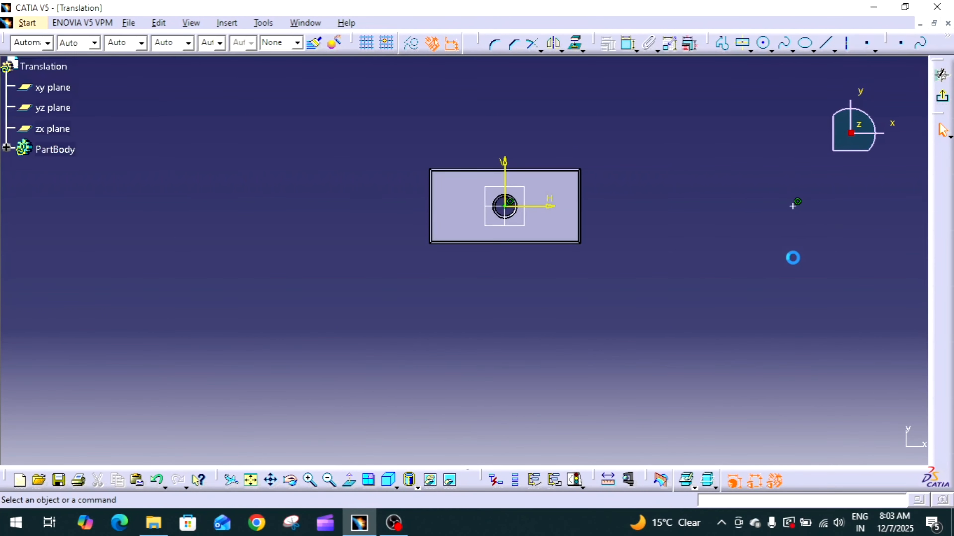
Constrain the second point's distance from the vertical axis and set it to 100 mm.
{"action": "middle_click_drag", "start_coordinate": [773, 251], "coordinate": [718, 307]}
{"action": "left_click", "coordinate": [629, 46]}
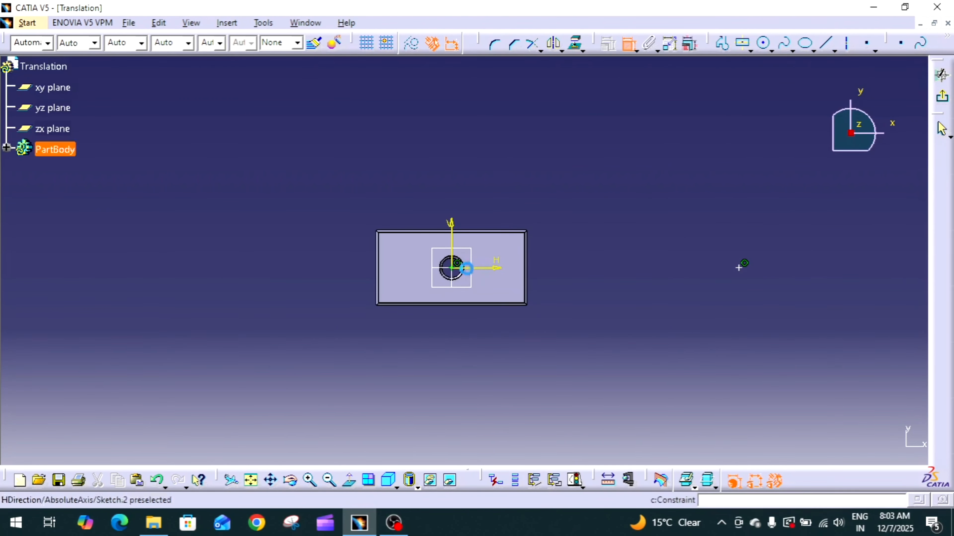
{"action": "left_click", "coordinate": [455, 242]}
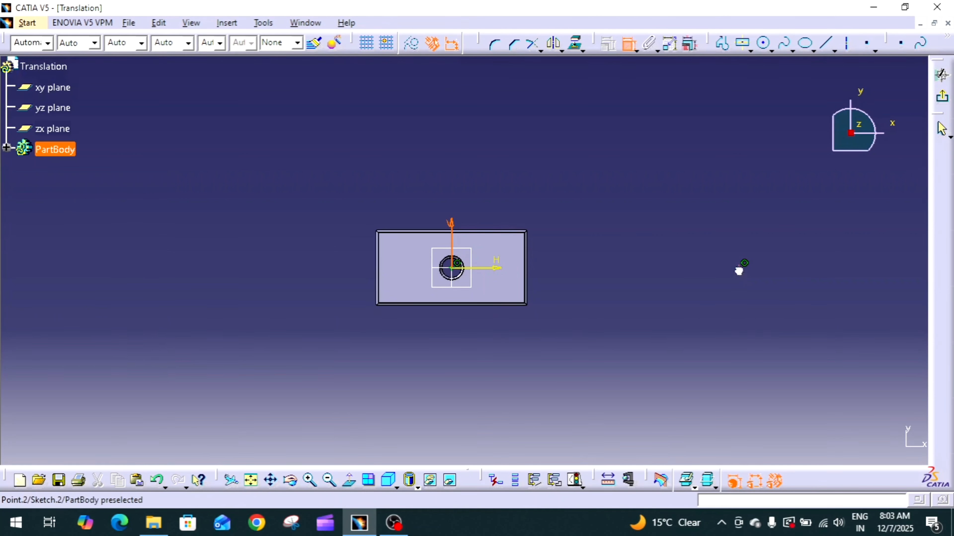
{"action": "left_click", "coordinate": [739, 268]}
{"action": "left_click", "coordinate": [667, 313]}
{"action": "double_click", "coordinate": [654, 305]}
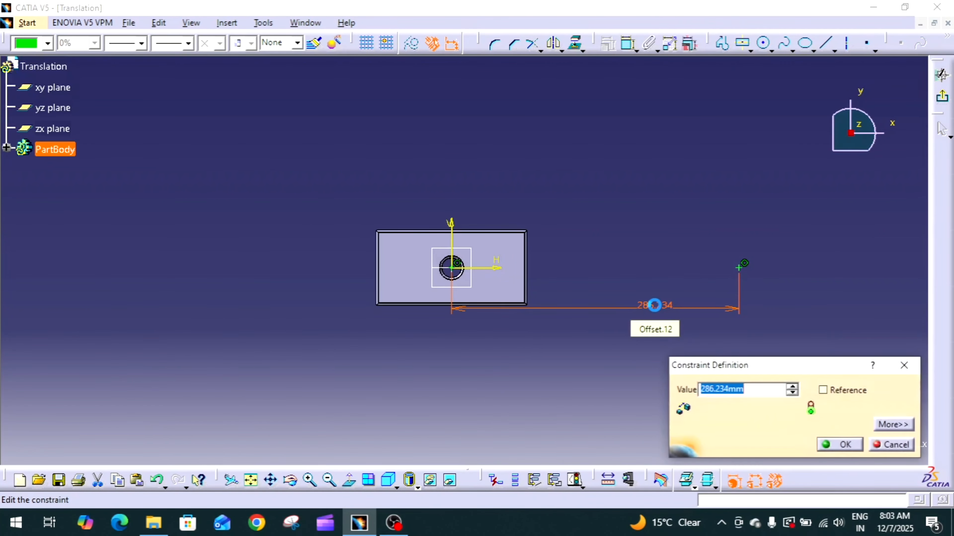
{"action": "type", "text": "100"}
{"action": "key", "text": "Return"}
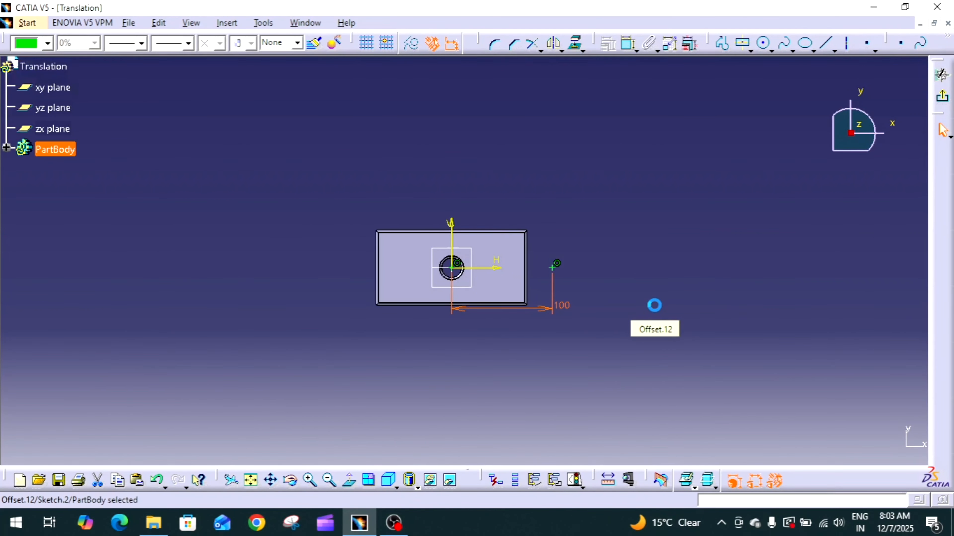
Place a third sketch point on the vertical axis, about 125 mm from the origin beyond the plate on the positive side.
{"action": "middle_click_drag", "start_coordinate": [698, 314], "coordinate": [730, 319]}
{"action": "left_click", "coordinate": [863, 47]}
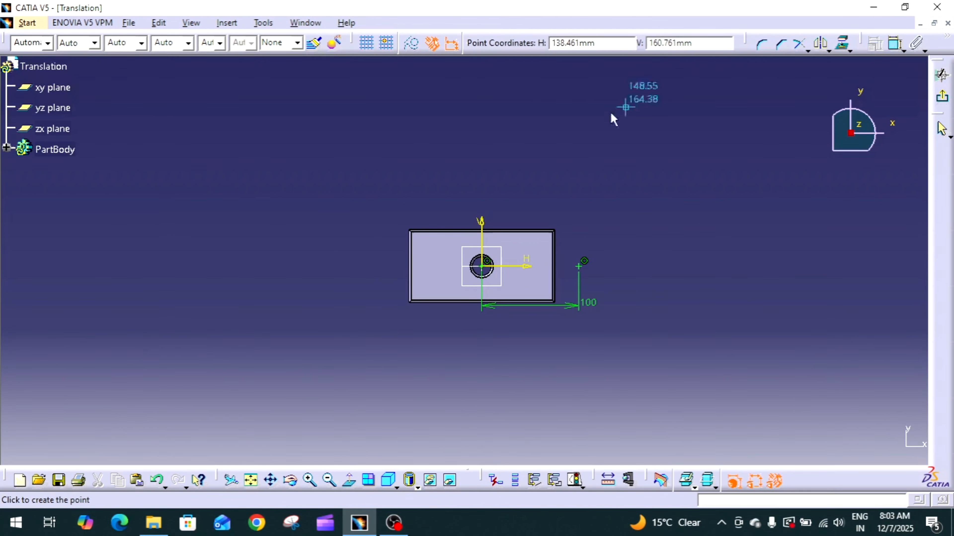
{"action": "left_click", "coordinate": [483, 145]}
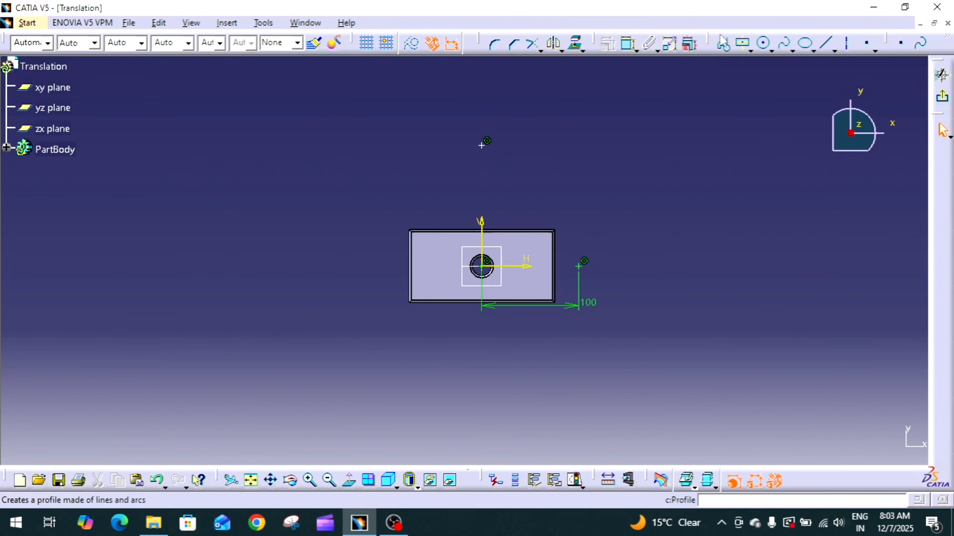
Constrain the third point's distance from the horizontal axis to 100 mm and exit the sketch.
{"action": "left_click", "coordinate": [628, 44]}
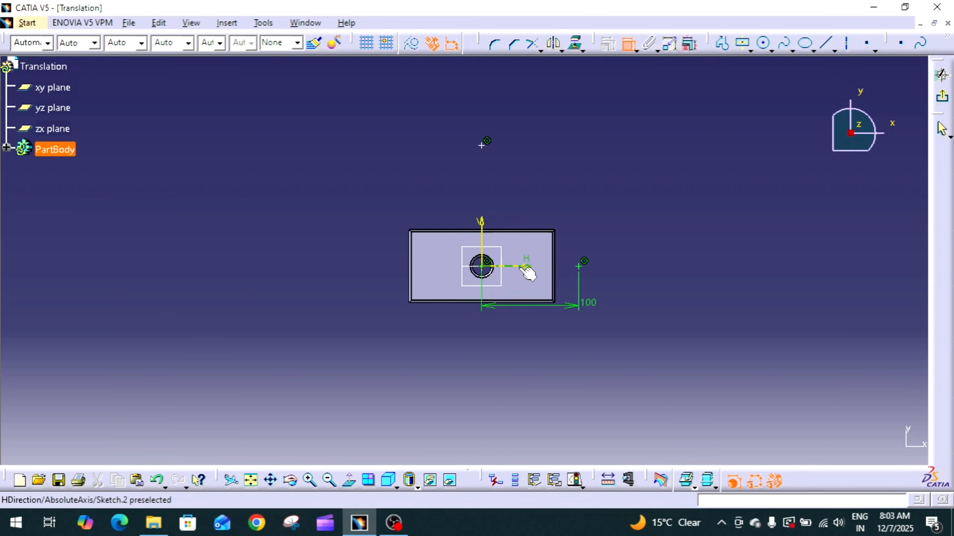
{"action": "left_click", "coordinate": [524, 267]}
{"action": "left_click", "coordinate": [483, 145]}
{"action": "left_click", "coordinate": [550, 173]}
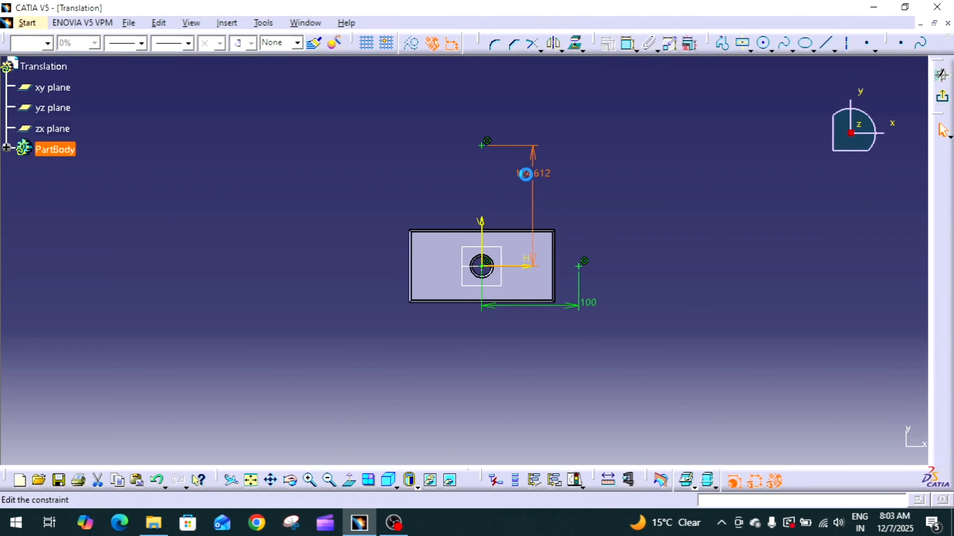
{"action": "double_click", "coordinate": [528, 177]}
{"action": "type", "text": "00"}
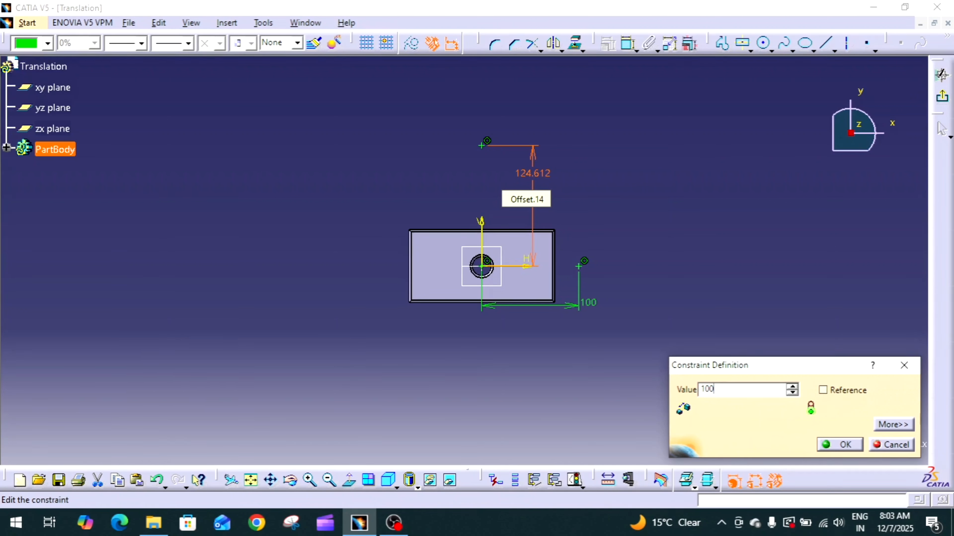
{"action": "type", "text": "0"}
{"action": "key", "text": "Return"}
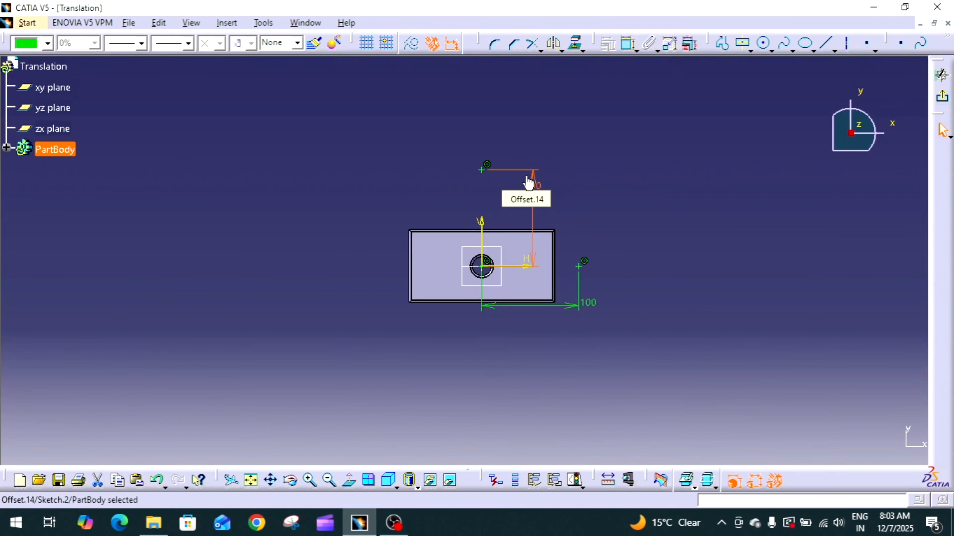
{"action": "left_click", "coordinate": [705, 189]}
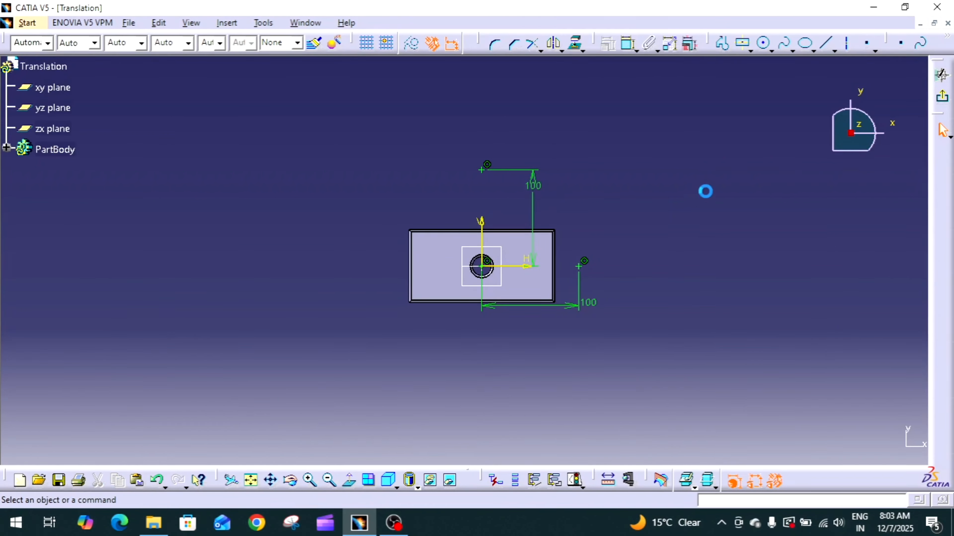
{"action": "left_click", "coordinate": [943, 100]}
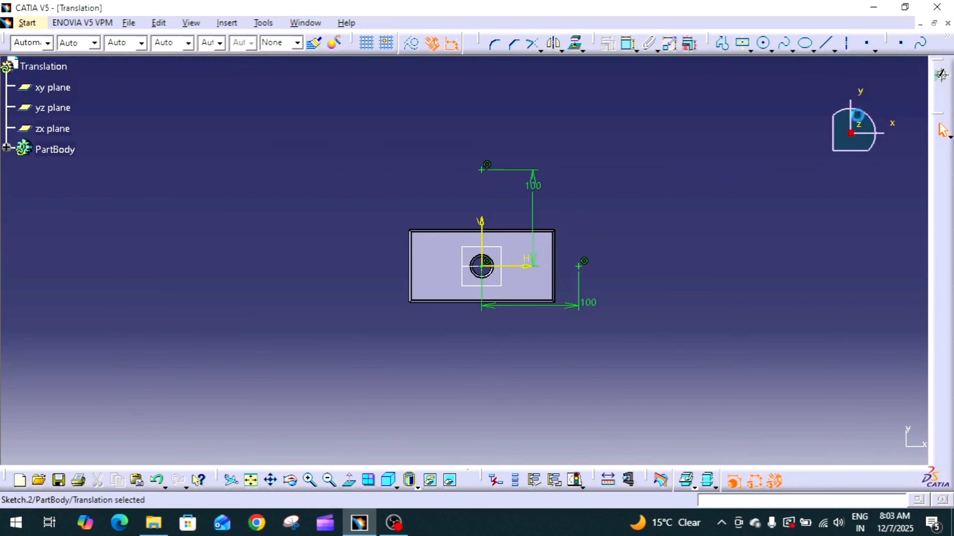
{"action": "left_click", "coordinate": [653, 243]}
Translate the plate with the Point to point definition, from the sketch's origin point to the point on the vertical axis.
{"action": "mouse_move", "coordinate": [654, 243]}
{"action": "middle_mouse_down"}
{"action": "mouse_move", "coordinate": [679, 202]}
{"action": "mouse_move", "coordinate": [666, 206]}
{"action": "middle_mouse_up"}
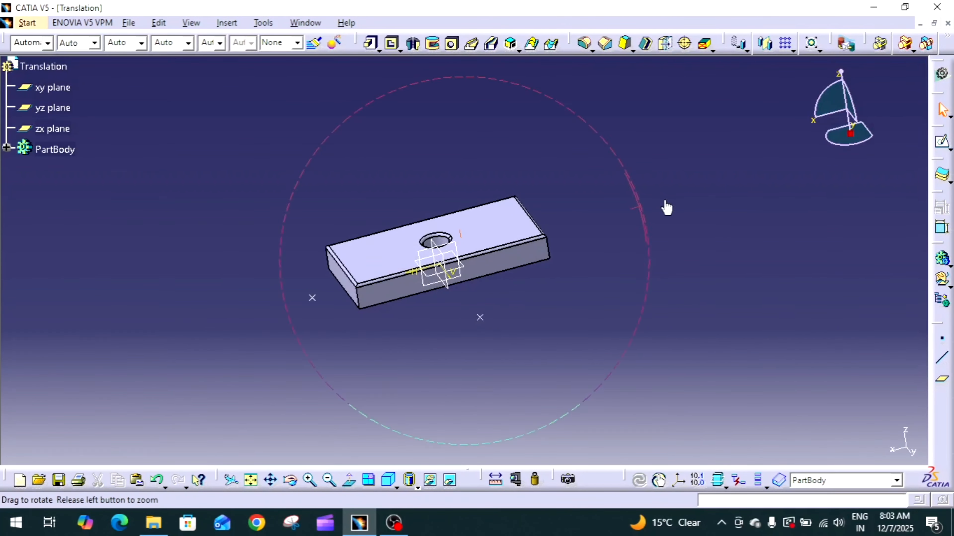
{"action": "left_click", "coordinate": [735, 51]}
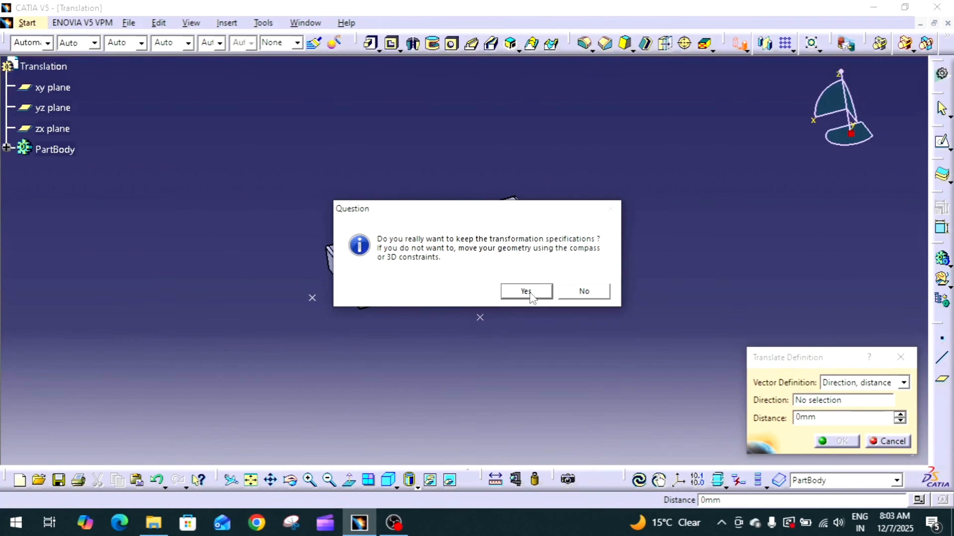
{"action": "left_click", "coordinate": [529, 292]}
{"action": "middle_click_drag", "start_coordinate": [547, 323], "coordinate": [585, 292]}
{"action": "left_click", "coordinate": [860, 383]}
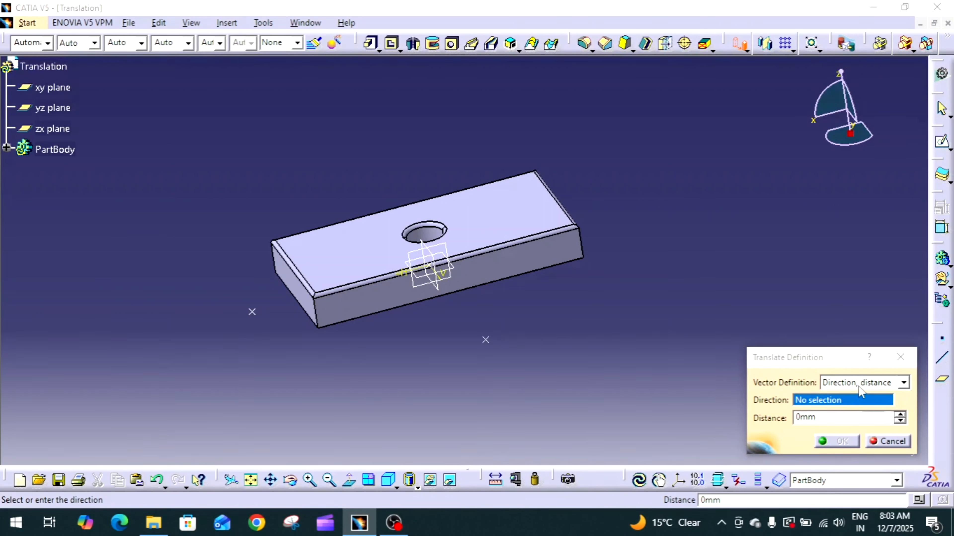
{"action": "left_click", "coordinate": [860, 408]}
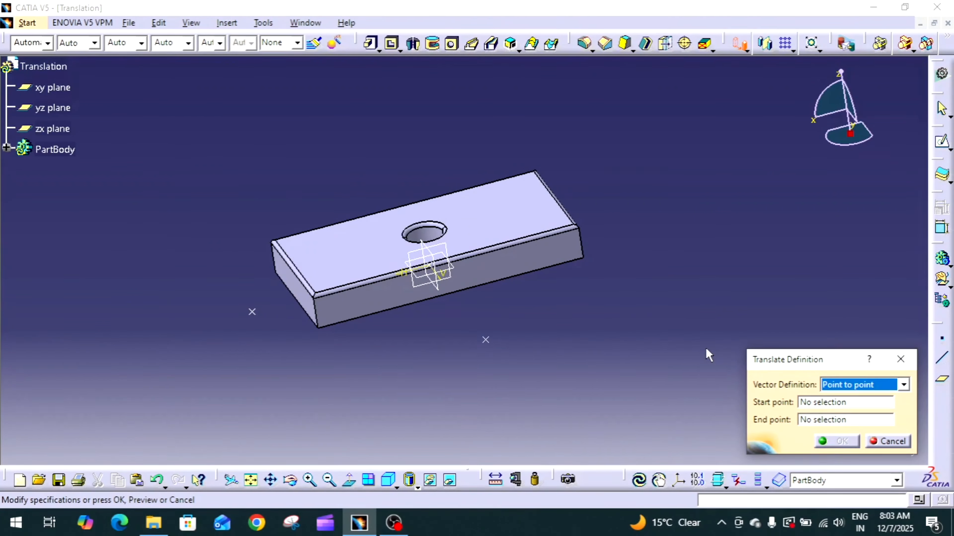
{"action": "left_click", "coordinate": [837, 404]}
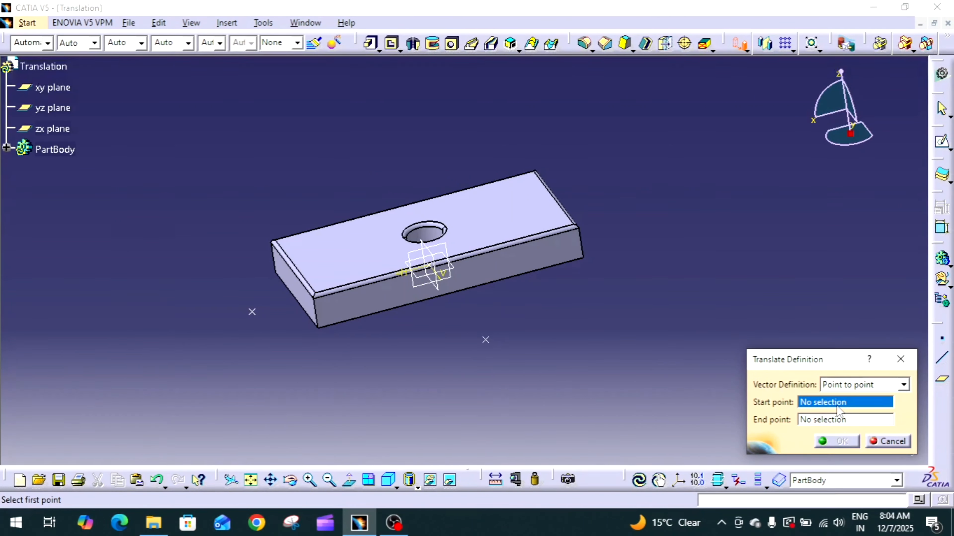
{"action": "left_click", "coordinate": [436, 269]}
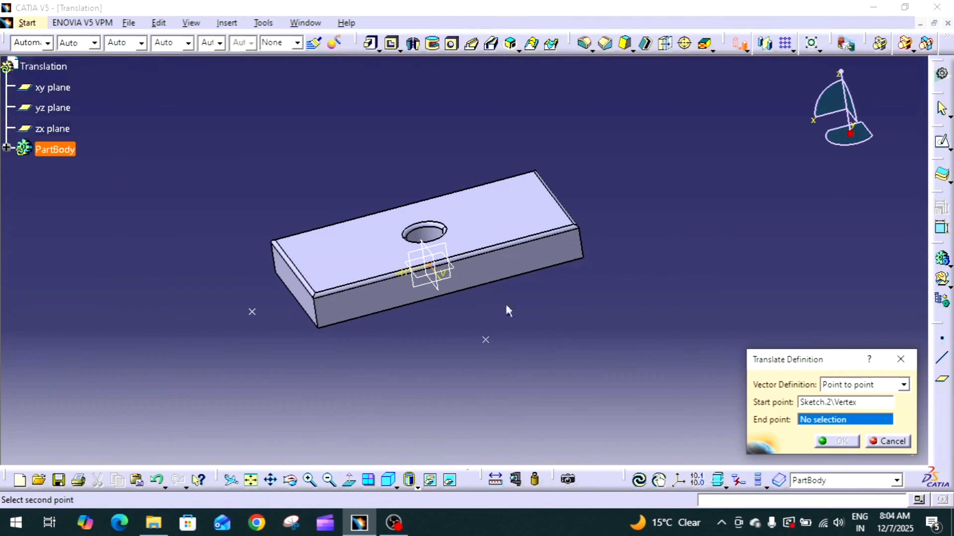
{"action": "left_click", "coordinate": [486, 341]}
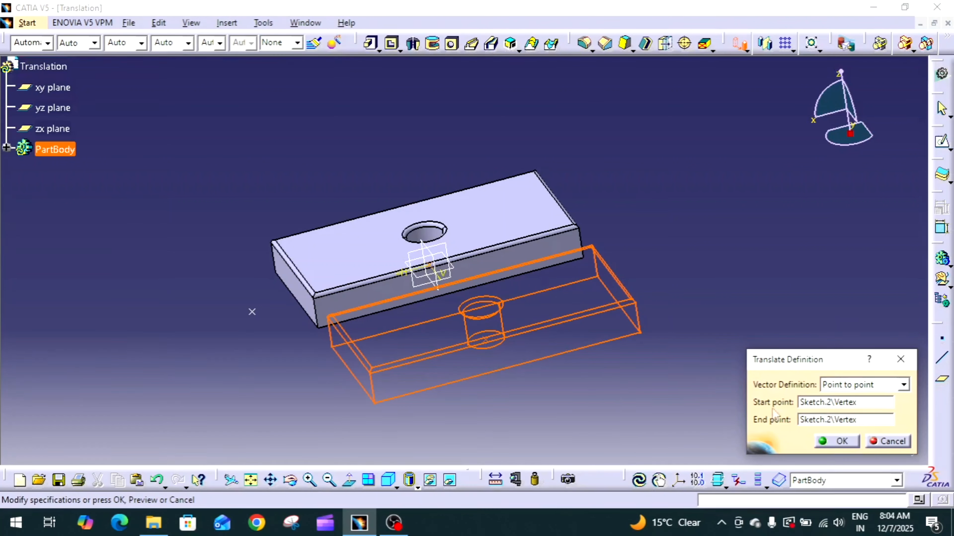
{"action": "left_click", "coordinate": [839, 443]}
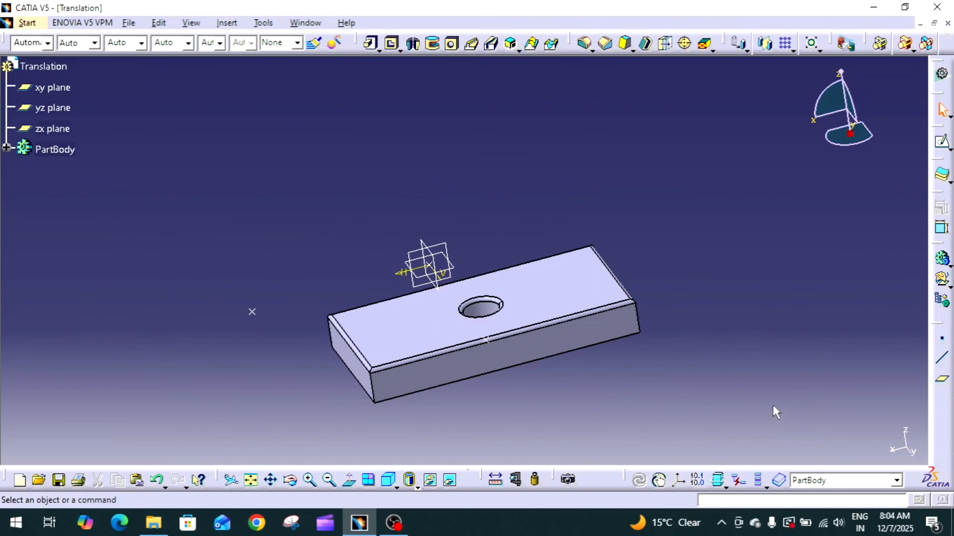
Redefine the translation's start point as the point on the sketch's horizontal axis and its end point as the one on the vertical axis.
{"action": "middle_click_drag", "start_coordinate": [659, 361], "coordinate": [569, 316]}
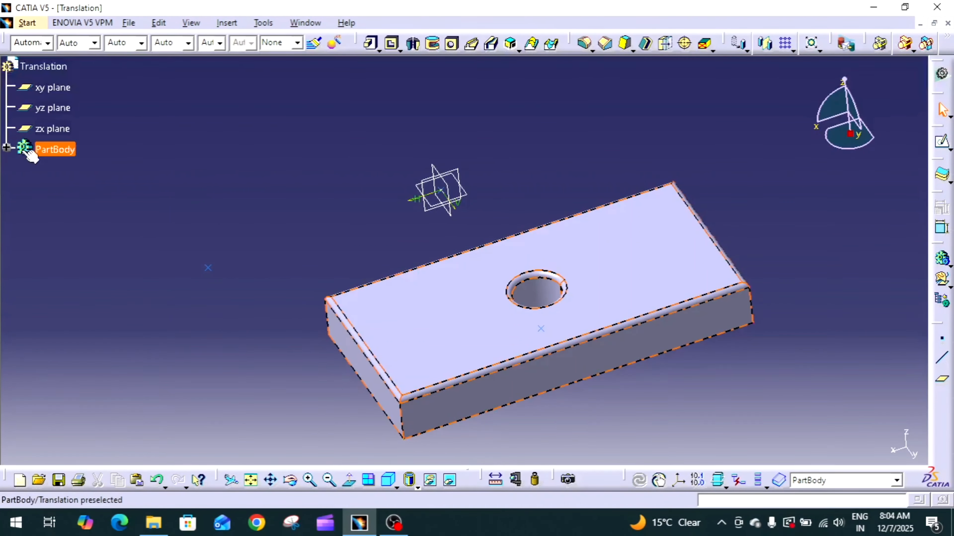
{"action": "left_click", "coordinate": [7, 148]}
{"action": "double_click", "coordinate": [78, 248]}
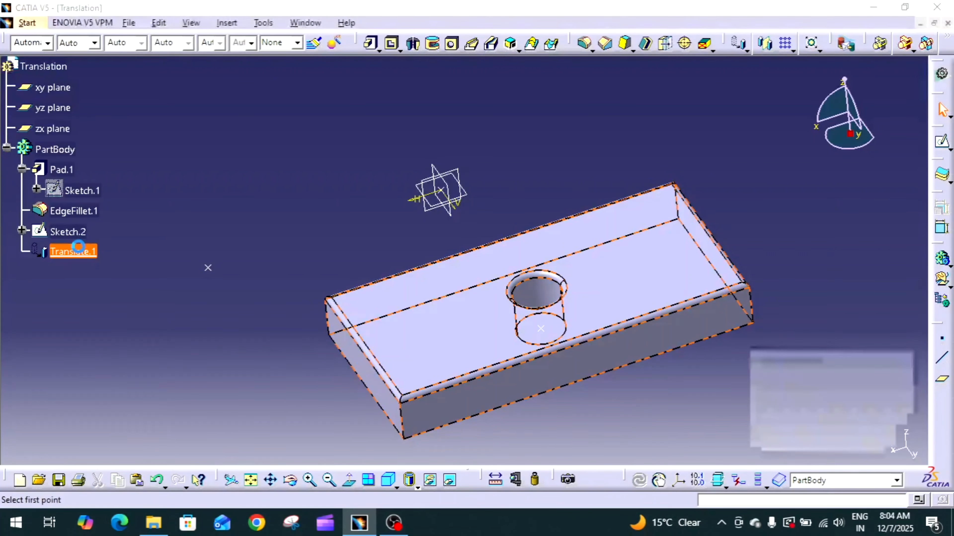
{"action": "middle_click_drag", "start_coordinate": [506, 278], "coordinate": [518, 330]}
{"action": "left_click", "coordinate": [826, 400]}
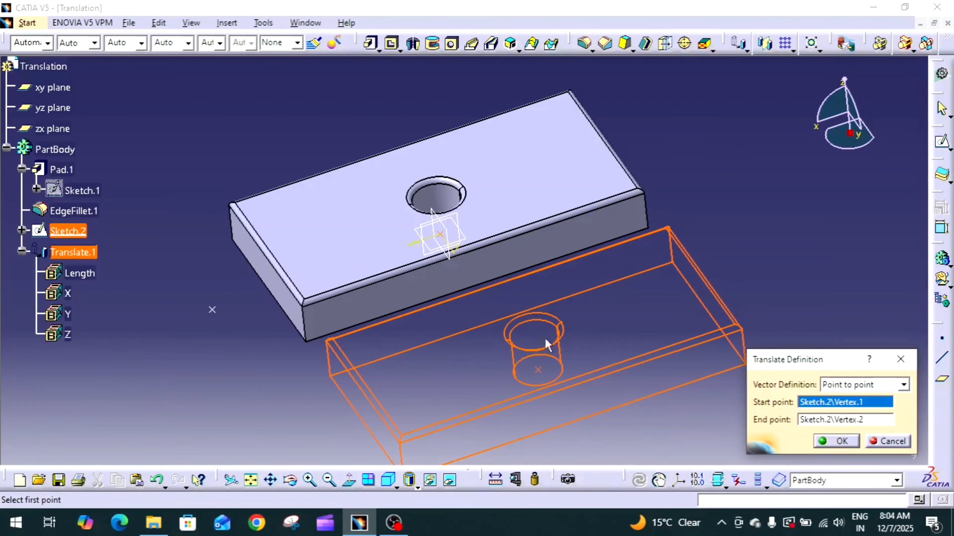
{"action": "left_click", "coordinate": [213, 310]}
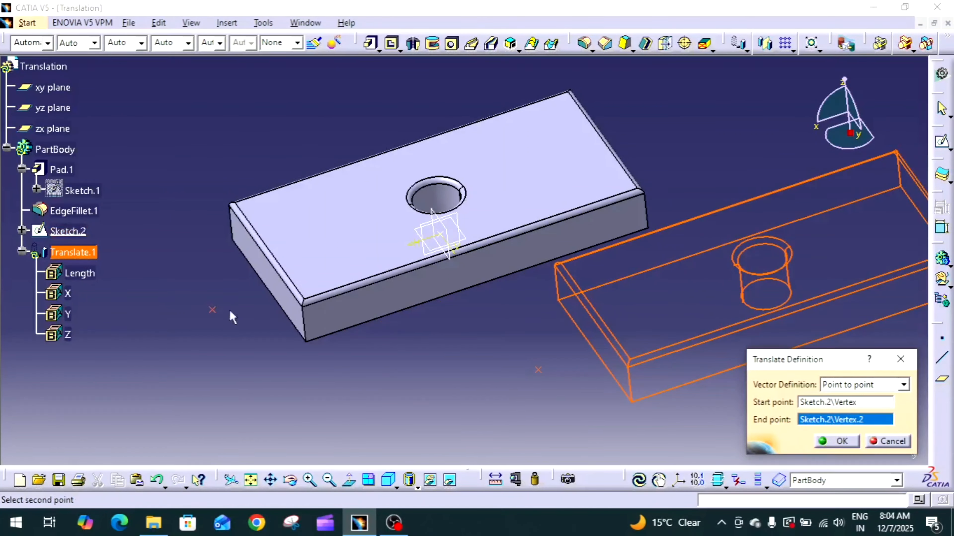
{"action": "middle_click_drag", "start_coordinate": [392, 305], "coordinate": [414, 341]}
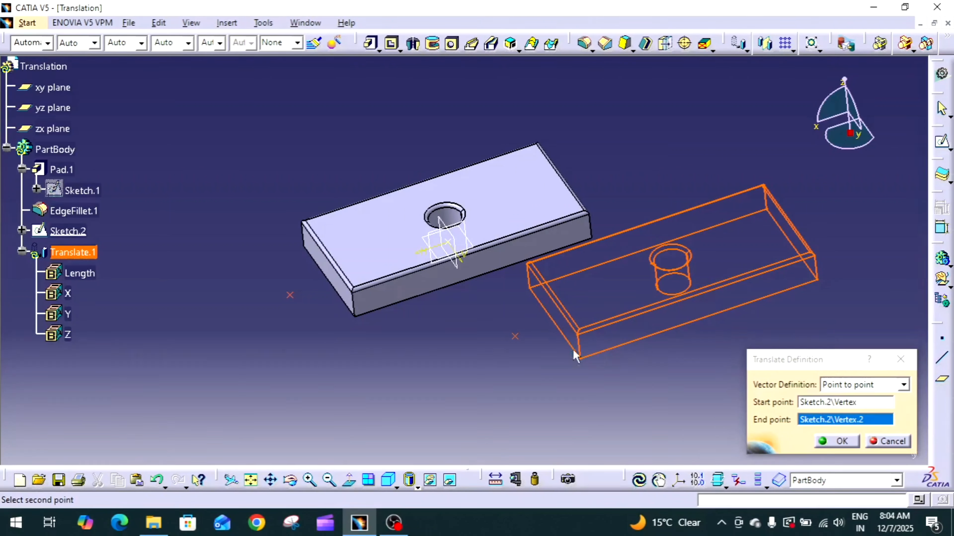
{"action": "left_click", "coordinate": [515, 336]}
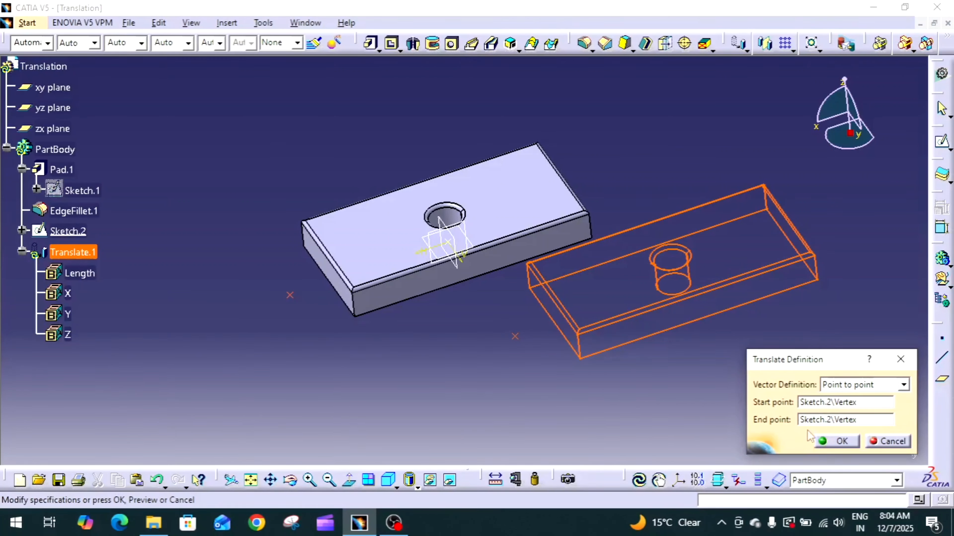
{"action": "left_click", "coordinate": [832, 441]}
{"action": "middle_click_drag", "start_coordinate": [743, 395], "coordinate": [591, 350]}
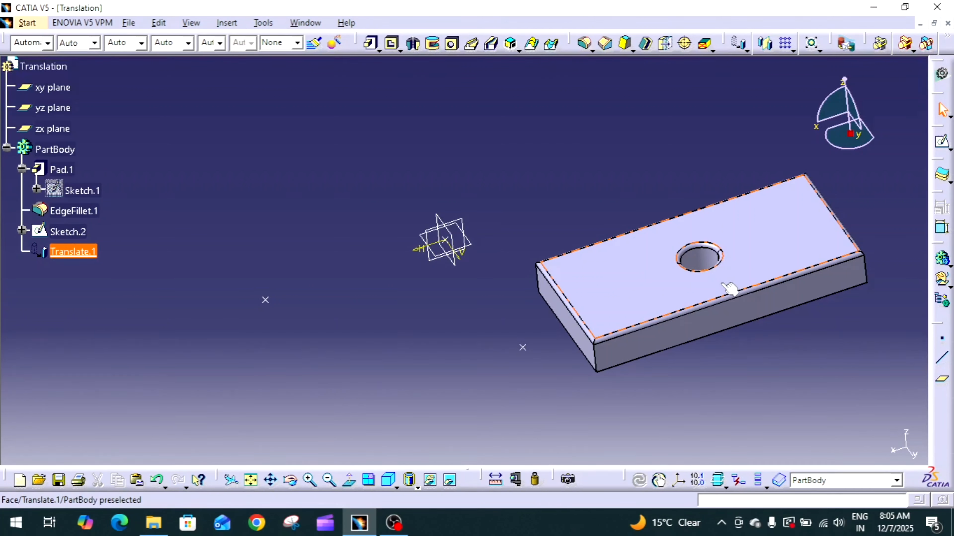
Delete the point-to-point translation feature from the part body.
{"action": "middle_click_drag", "start_coordinate": [729, 288], "coordinate": [730, 310], "text": "ctrl"}
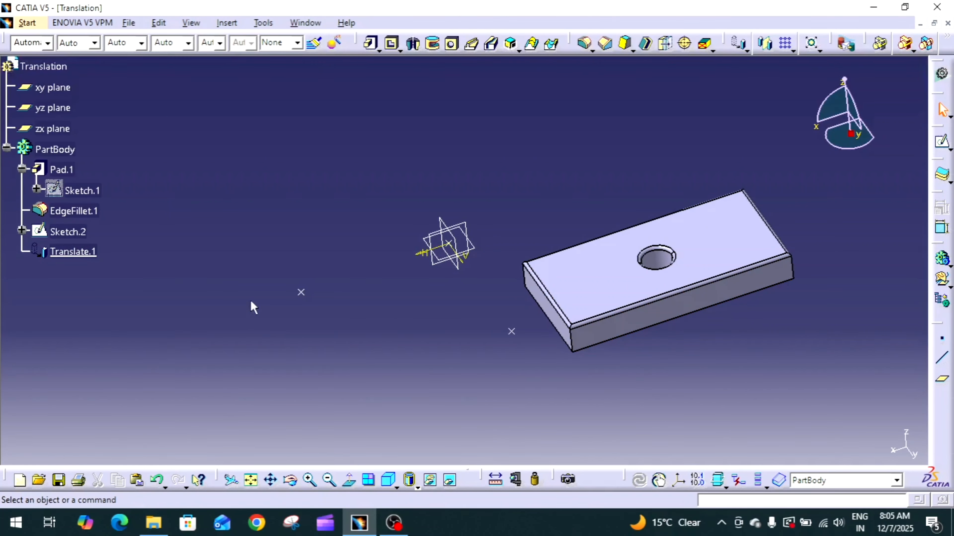
{"action": "right_click", "coordinate": [81, 252]}
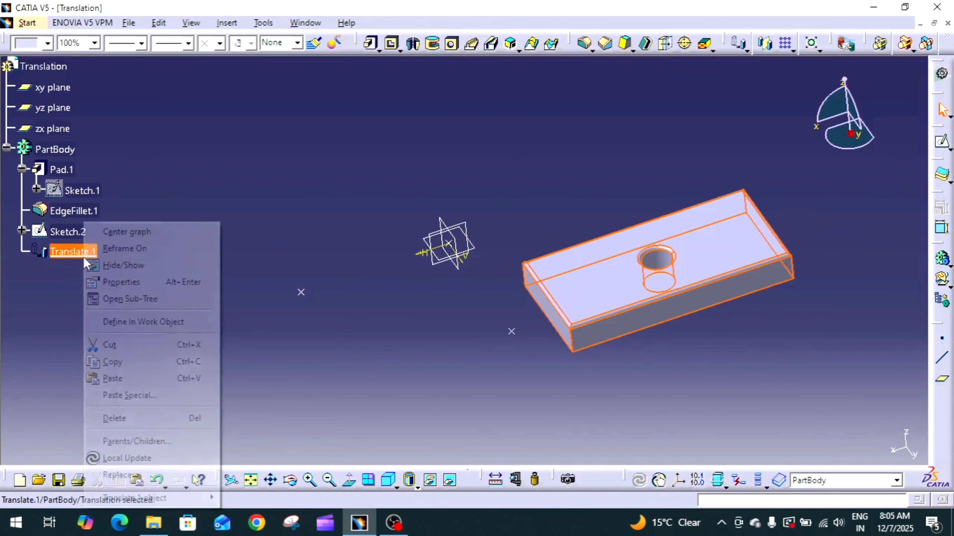
{"action": "left_click", "coordinate": [115, 418]}
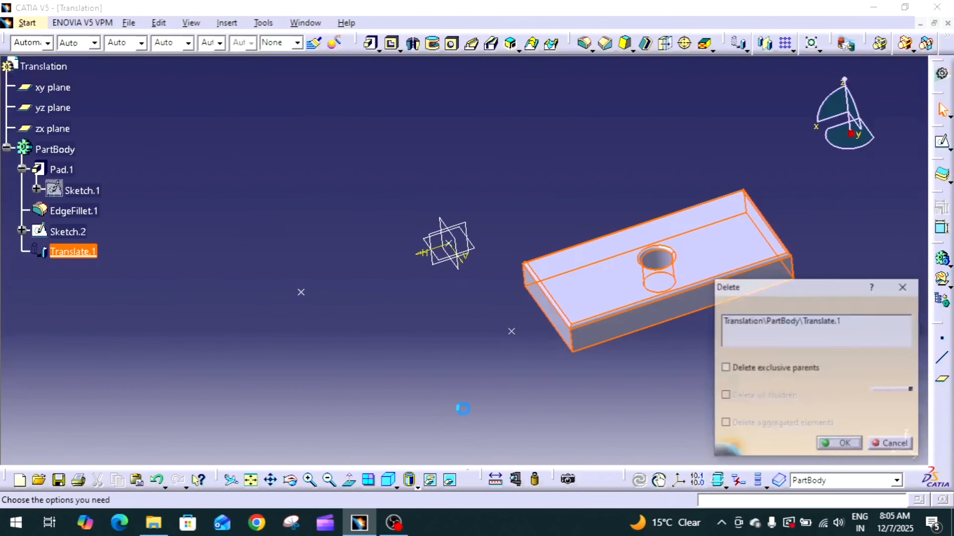
{"action": "key", "text": "Return"}
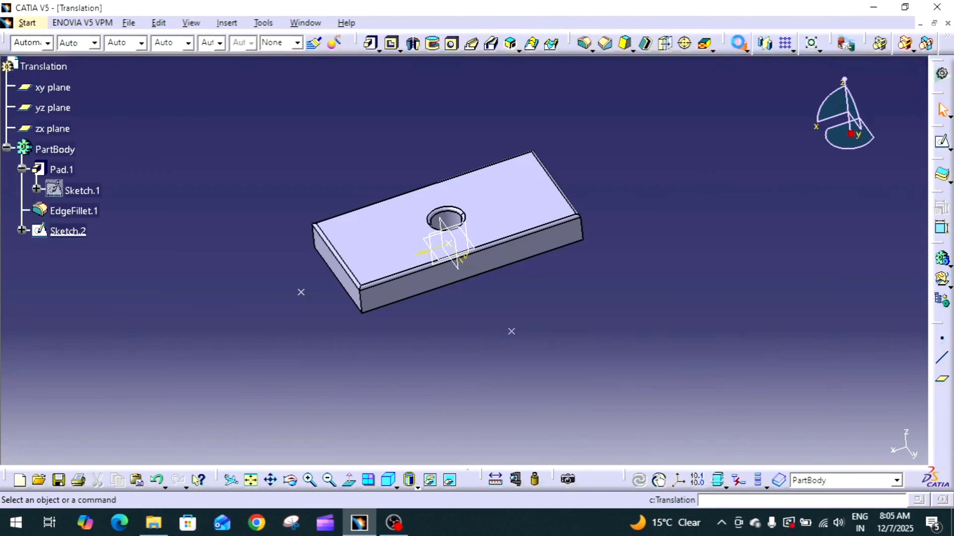
Create a new translation of the plate, keeping the transformation specifications, with the Coordinates definition and X set to 100 mm.
{"action": "left_click", "coordinate": [738, 44]}
{"action": "left_click", "coordinate": [522, 292]}
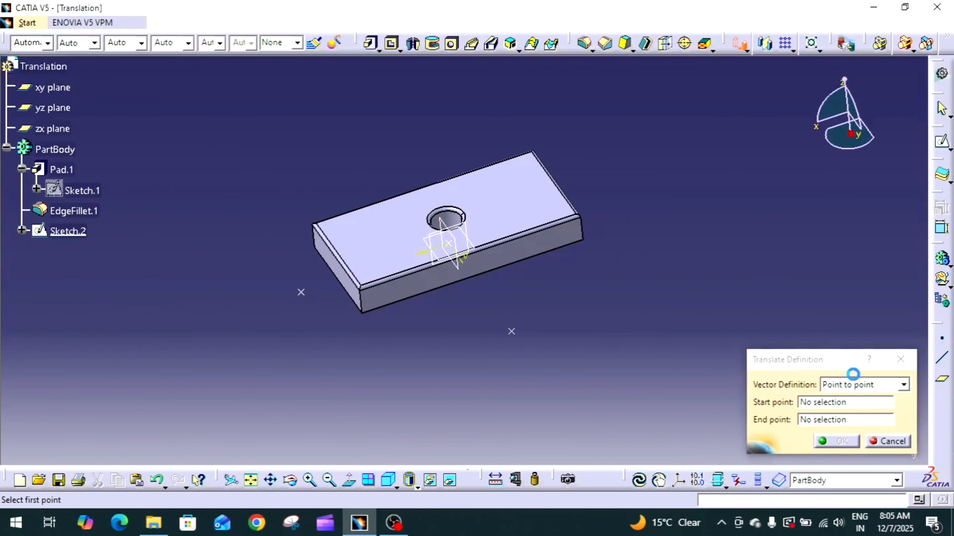
{"action": "left_click", "coordinate": [861, 387]}
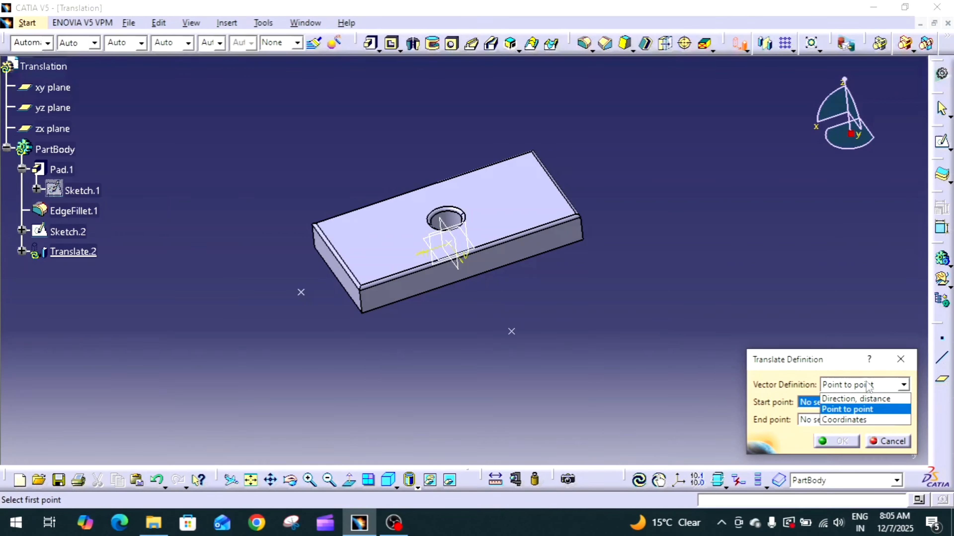
{"action": "left_click", "coordinate": [870, 420]}
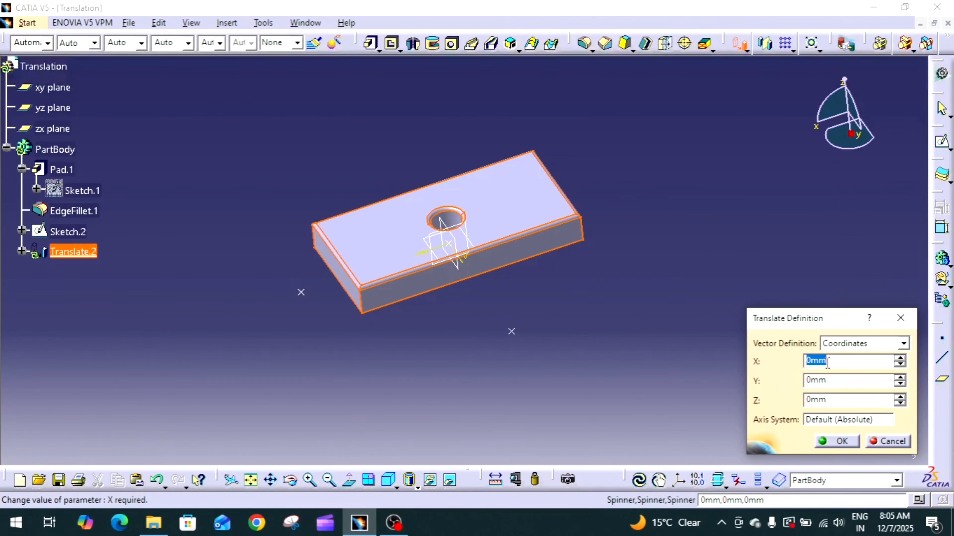
{"action": "middle_click_drag", "start_coordinate": [547, 347], "coordinate": [622, 273]}
{"action": "middle_click_drag", "start_coordinate": [562, 245], "coordinate": [567, 274]}
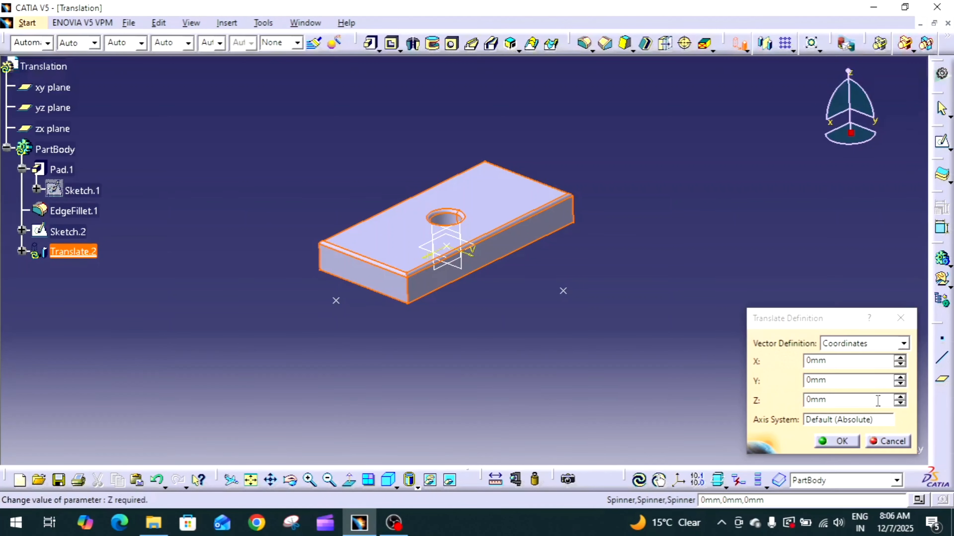
{"action": "left_click", "coordinate": [901, 358]}
{"action": "left_click_drag", "start_coordinate": [901, 363], "coordinate": [901, 354]}
{"action": "type", "text": "1"}
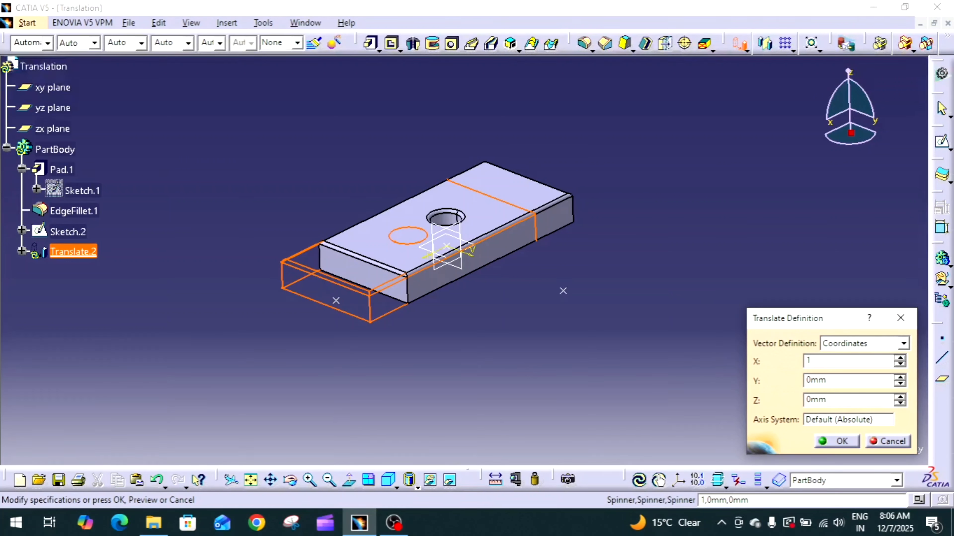
{"action": "type", "text": "00"}
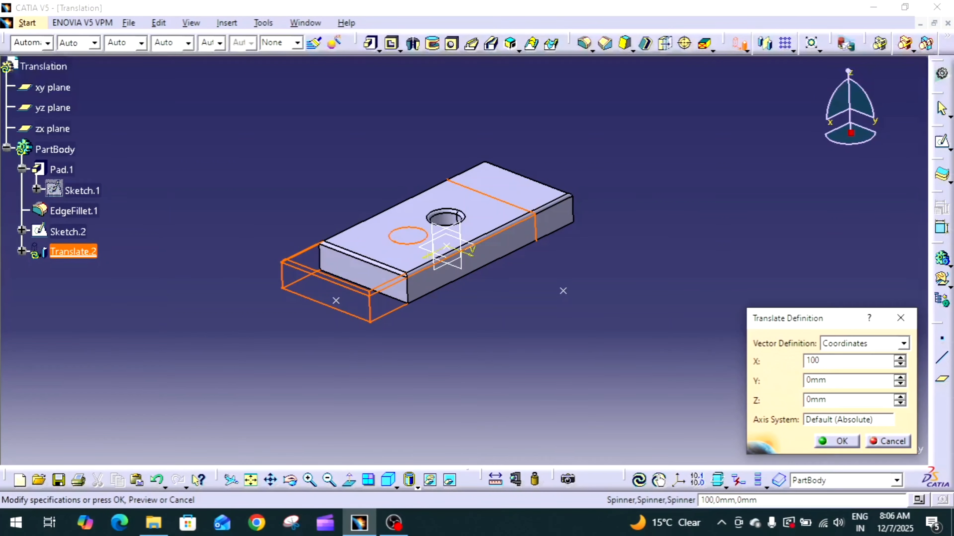
Set the translation's Y to 100 mm and Z to 200 mm and apply it to the plate.
{"action": "double_click", "coordinate": [840, 381]}
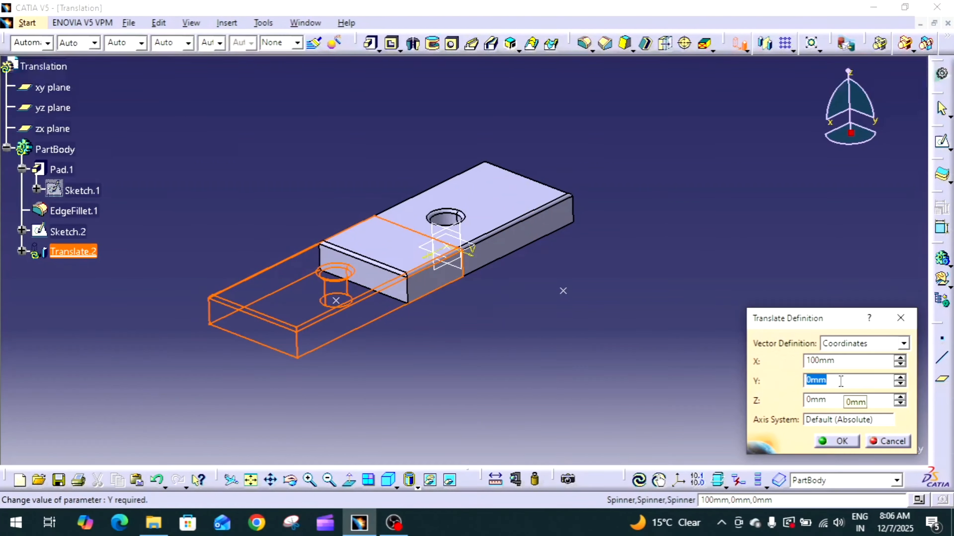
{"action": "type", "text": "1000"}
{"action": "key", "text": "Return"}
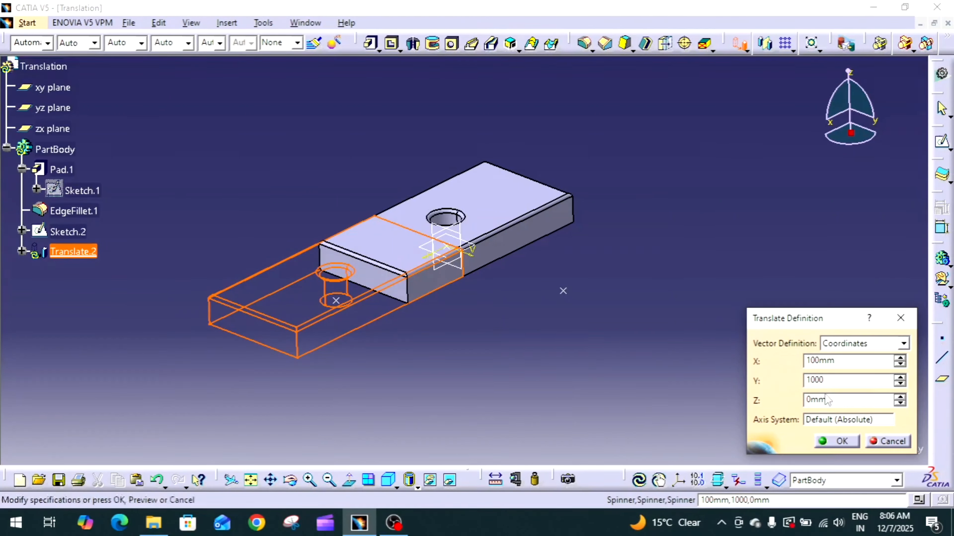
{"action": "left_click", "coordinate": [836, 403]}
{"action": "type", "text": "200"}
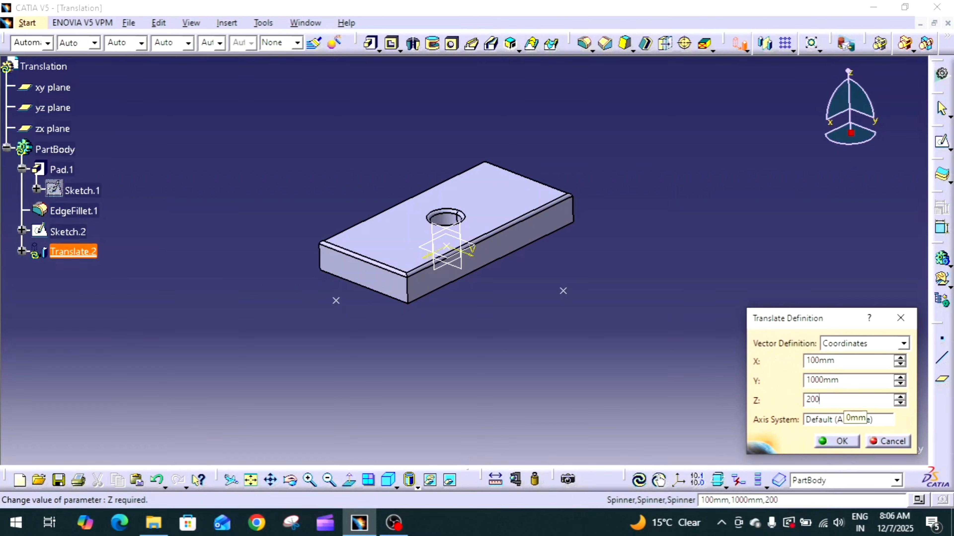
{"action": "key", "text": "Return"}
{"action": "left_click", "coordinate": [820, 380]}
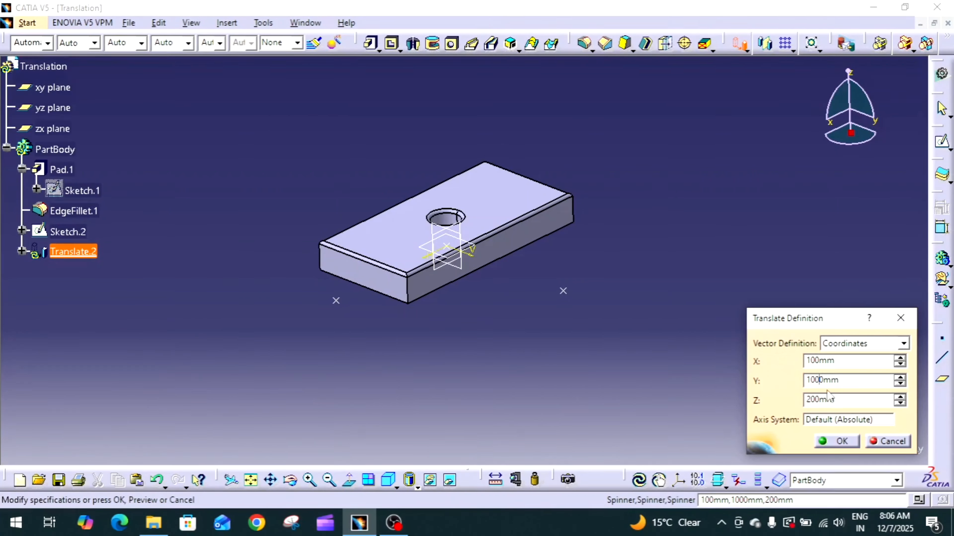
{"action": "key", "text": "Delete"}
{"action": "left_click", "coordinate": [840, 441]}
{"action": "middle_click_drag", "start_coordinate": [653, 349], "coordinate": [500, 219]}
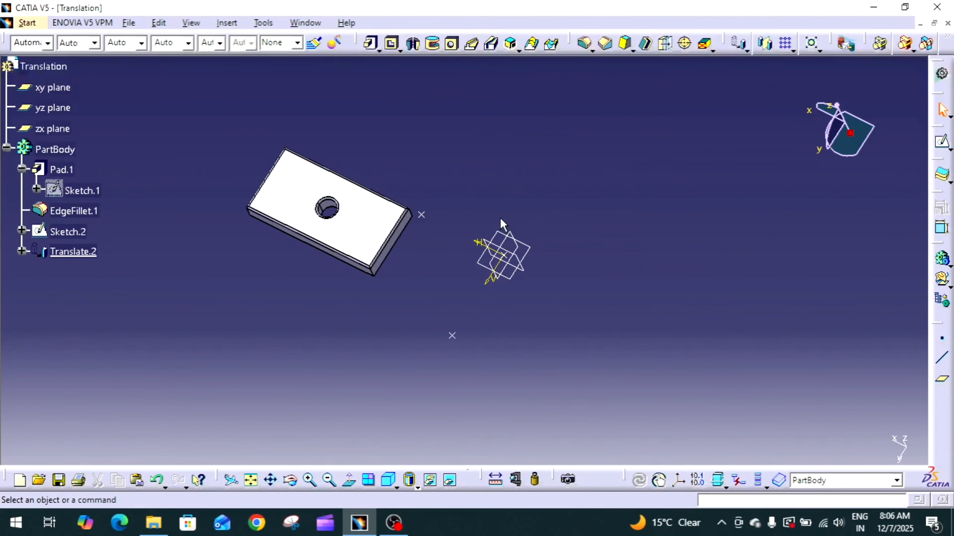